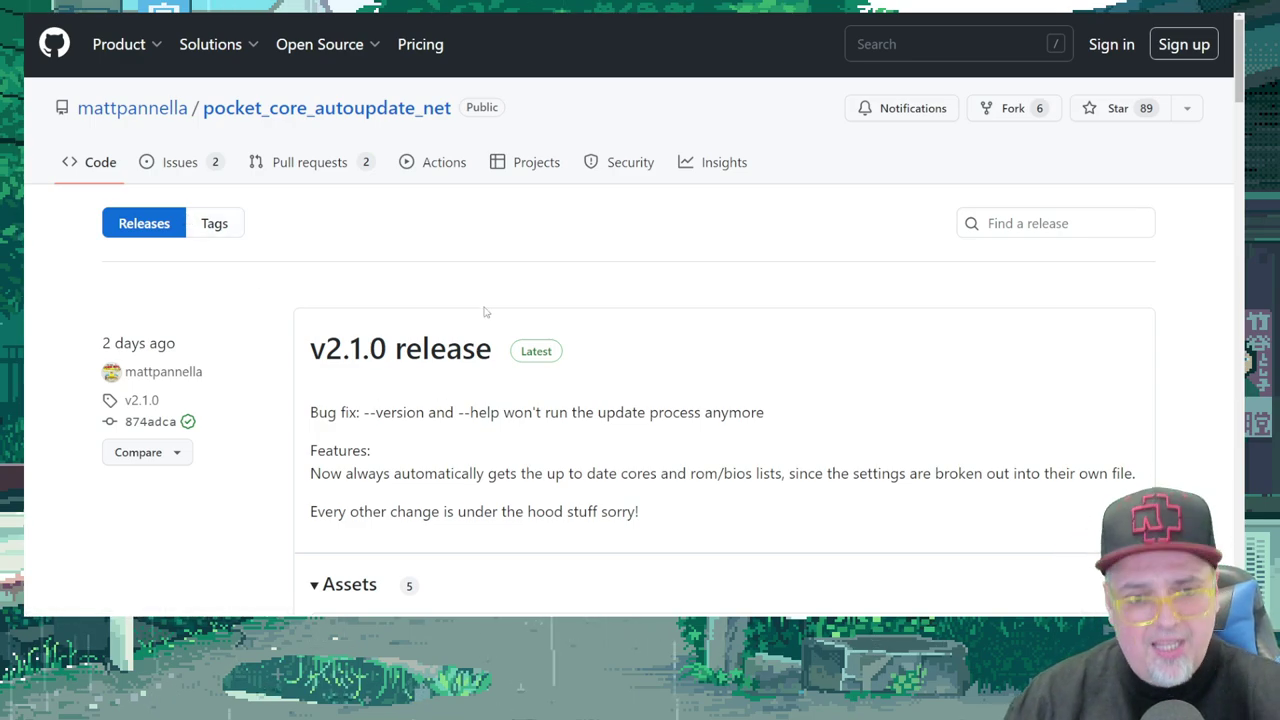
Step: Download pocket_updater_win.zip from the v2.1.0 release assets of the pocket_core_autoupdate_net repository
{"action": "scroll", "coordinate": [740, 340], "scroll_direction": "down", "scroll_amount": 1}
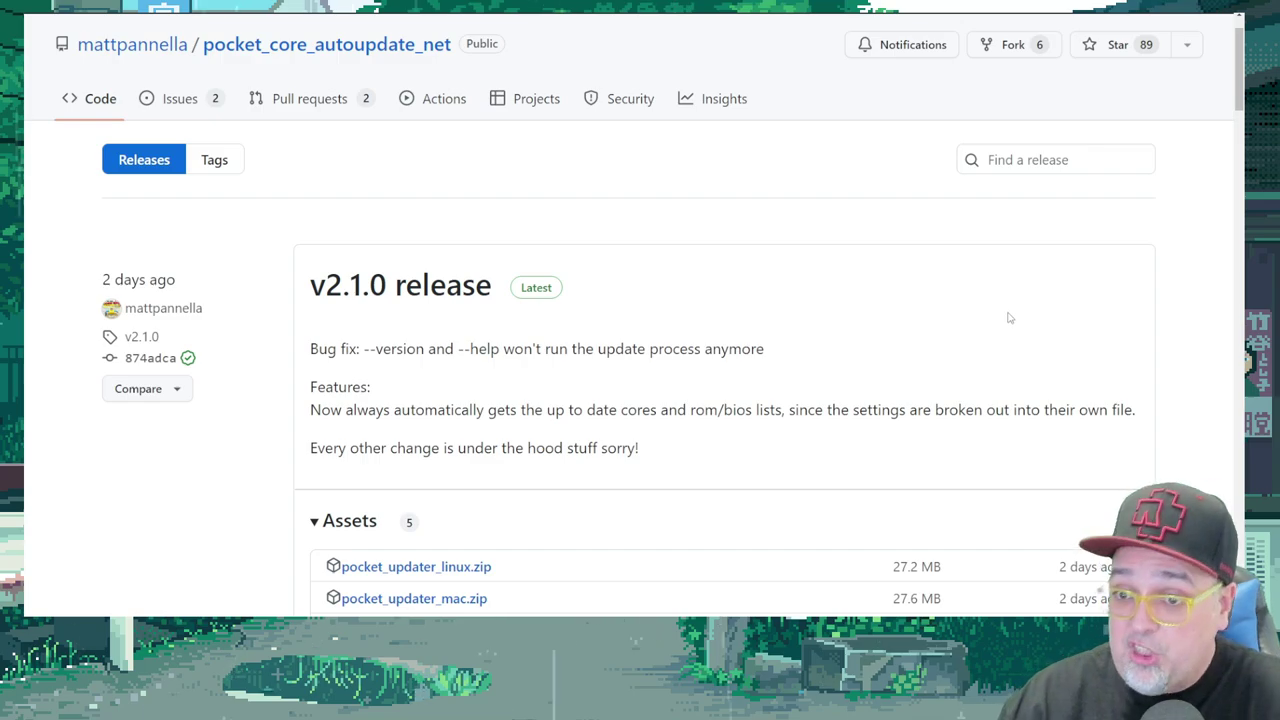
{"action": "scroll", "coordinate": [966, 323], "scroll_direction": "down", "scroll_amount": 1}
{"action": "scroll", "coordinate": [615, 236], "scroll_direction": "down", "scroll_amount": 8}
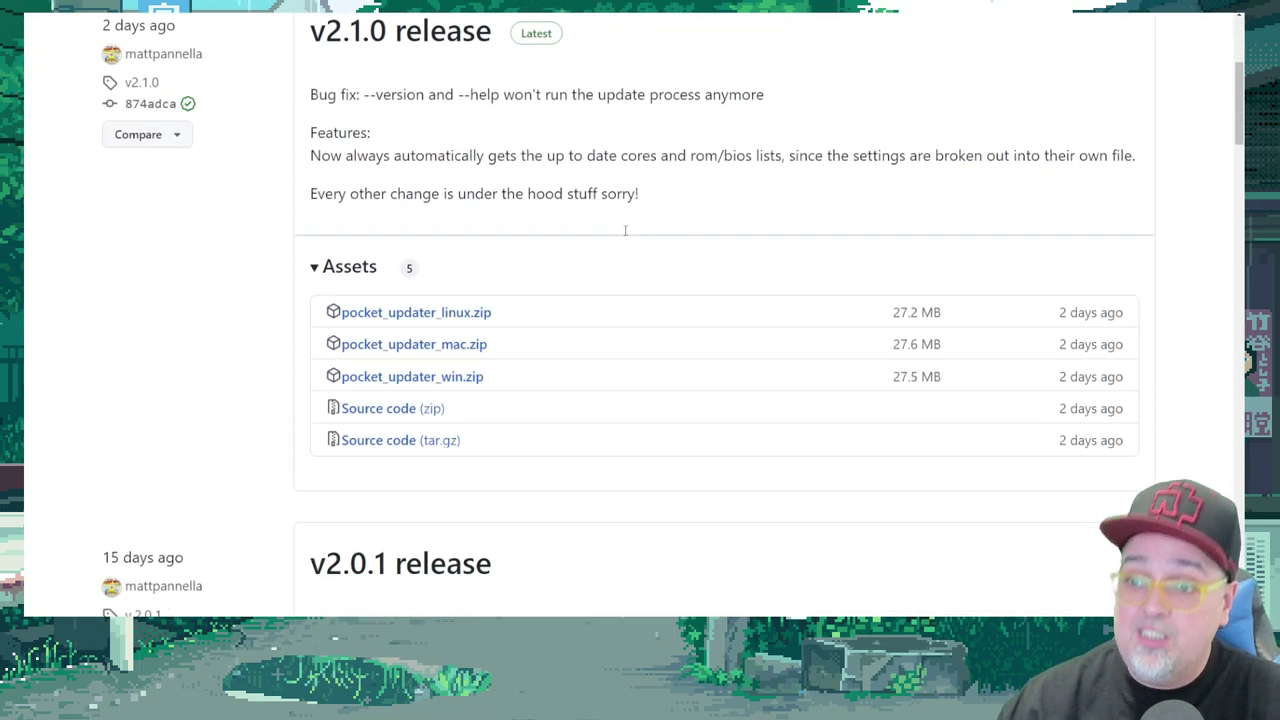
{"action": "scroll", "coordinate": [616, 244], "scroll_direction": "down", "scroll_amount": 2}
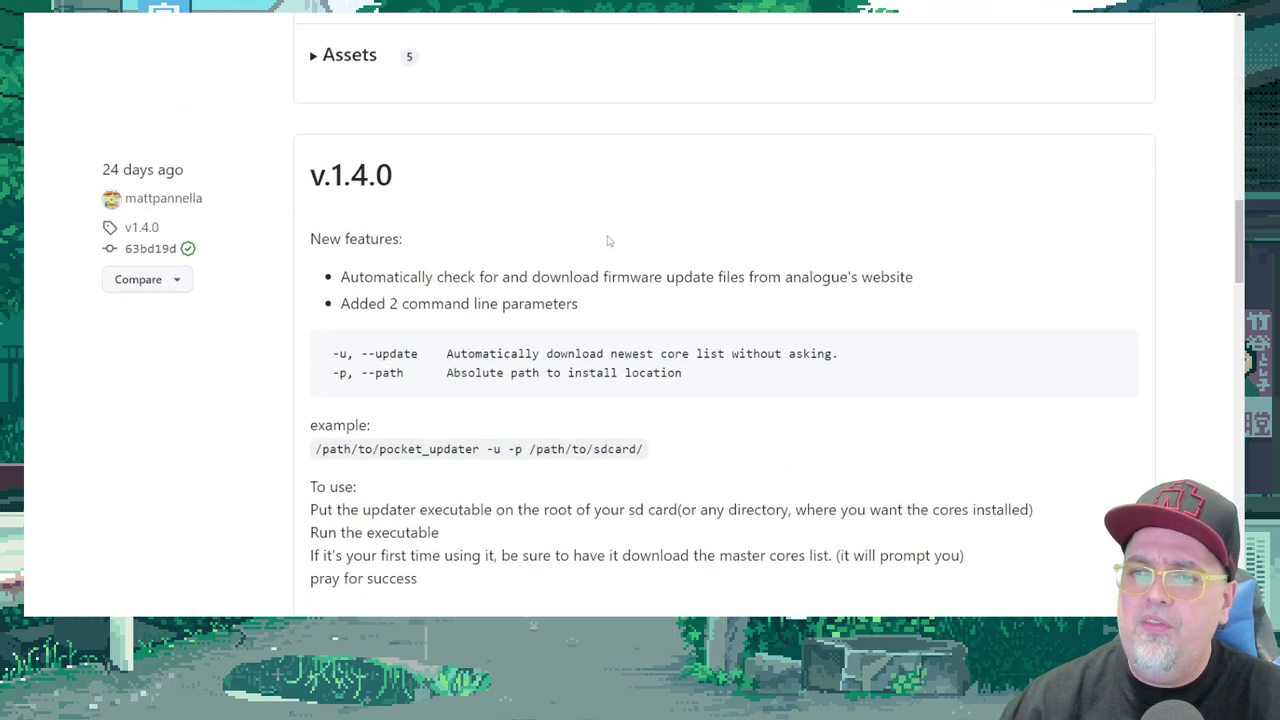
{"action": "scroll", "coordinate": [608, 240], "scroll_direction": "down", "scroll_amount": 2}
{"action": "scroll", "coordinate": [631, 274], "scroll_direction": "up", "scroll_amount": 11}
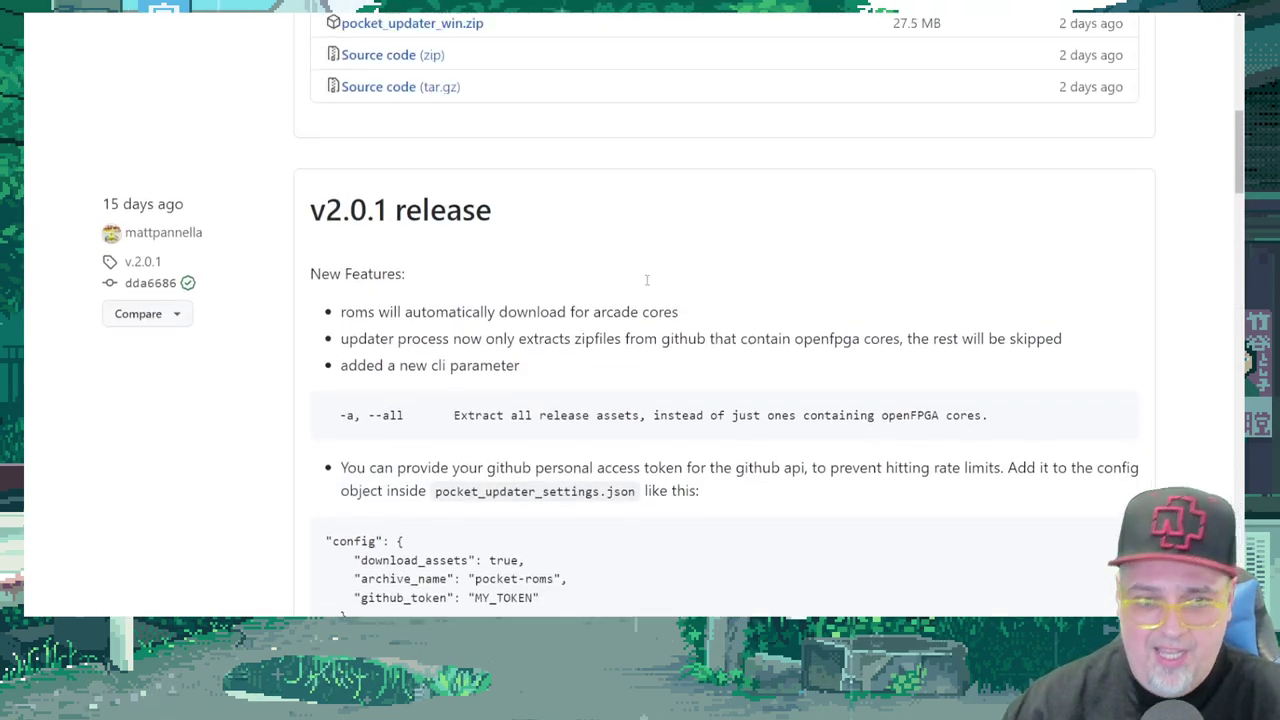
{"action": "scroll", "coordinate": [673, 333], "scroll_direction": "up", "scroll_amount": 3}
{"action": "scroll", "coordinate": [640, 300], "scroll_direction": "down", "scroll_amount": 1}
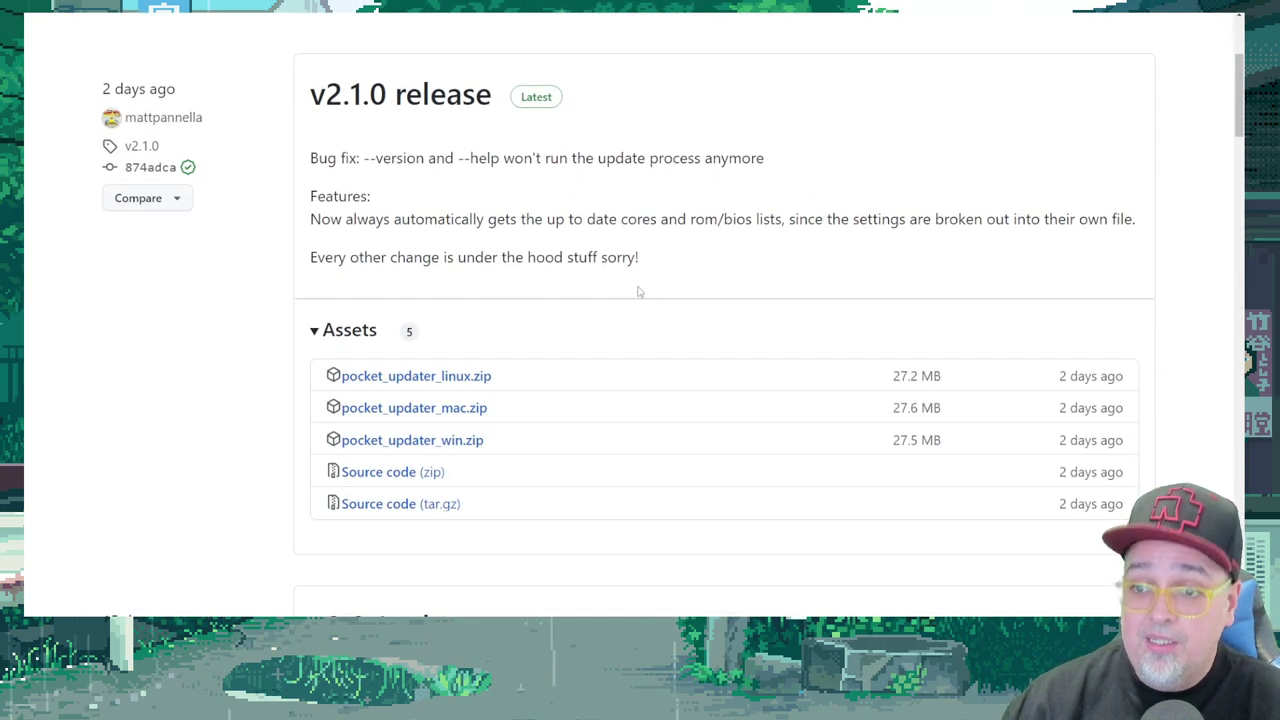
{"action": "left_click", "coordinate": [430, 441]}
{"action": "left_click", "coordinate": [514, 285]}
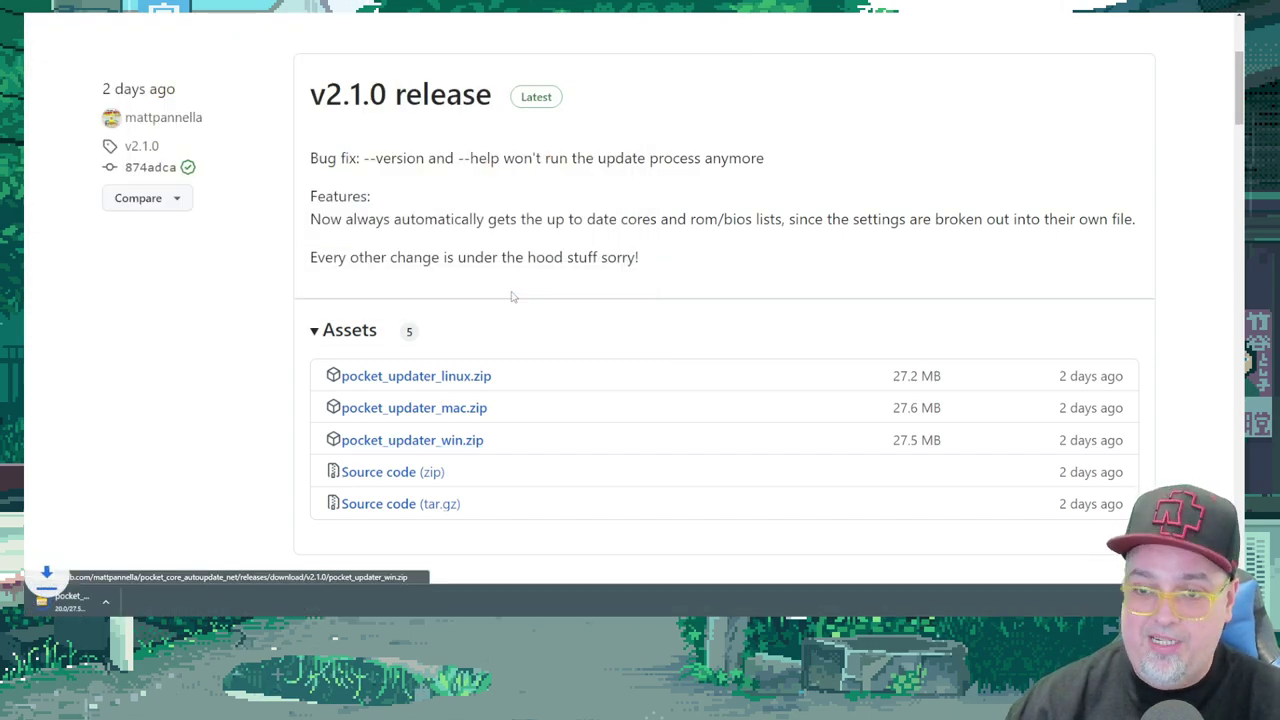
Step: Extract the downloaded pocket_updater_win.zip on the desktop and place the extracted folder near the archive
{"action": "key", "text": "super+d"}
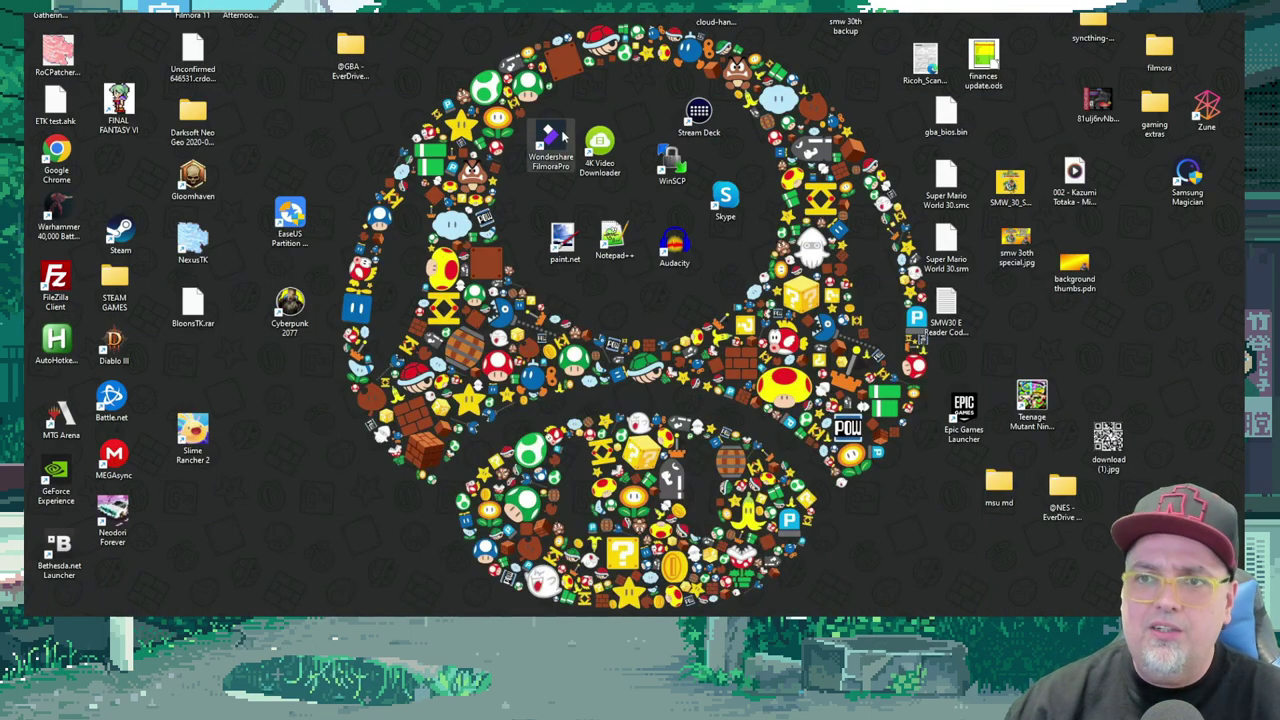
{"action": "double_click", "coordinate": [192, 55]}
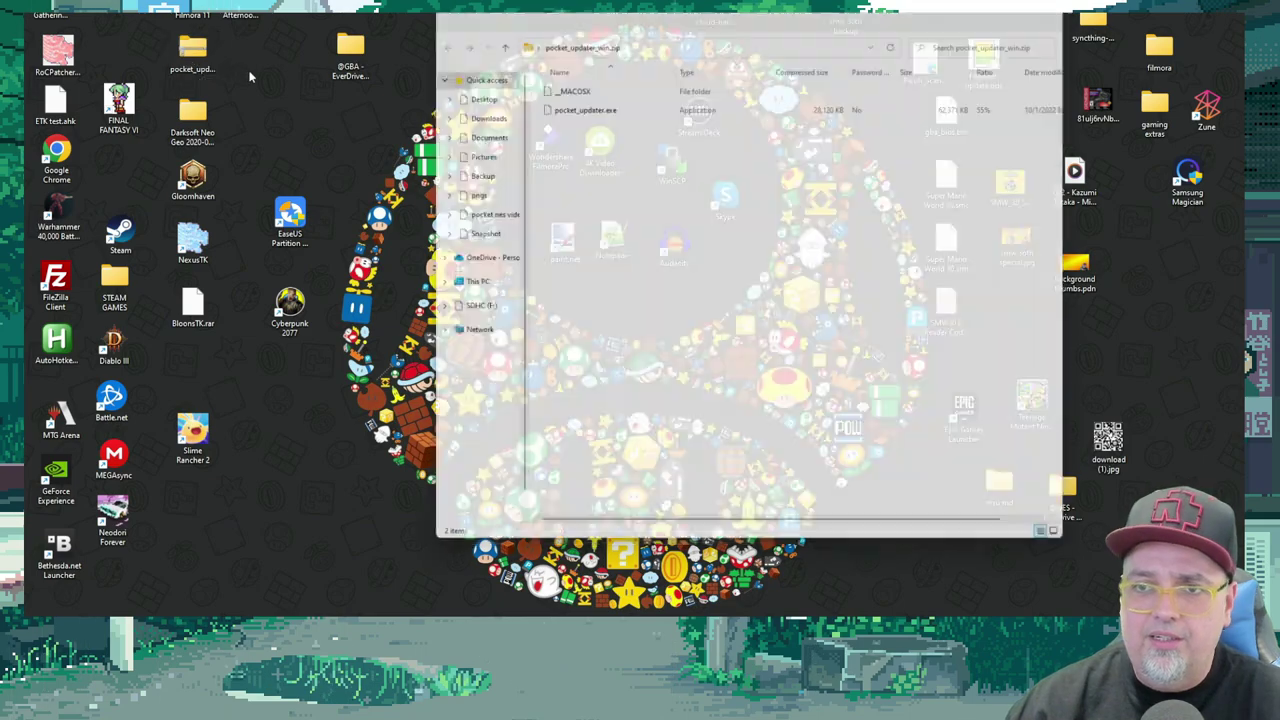
{"action": "key", "text": "alt+F4"}
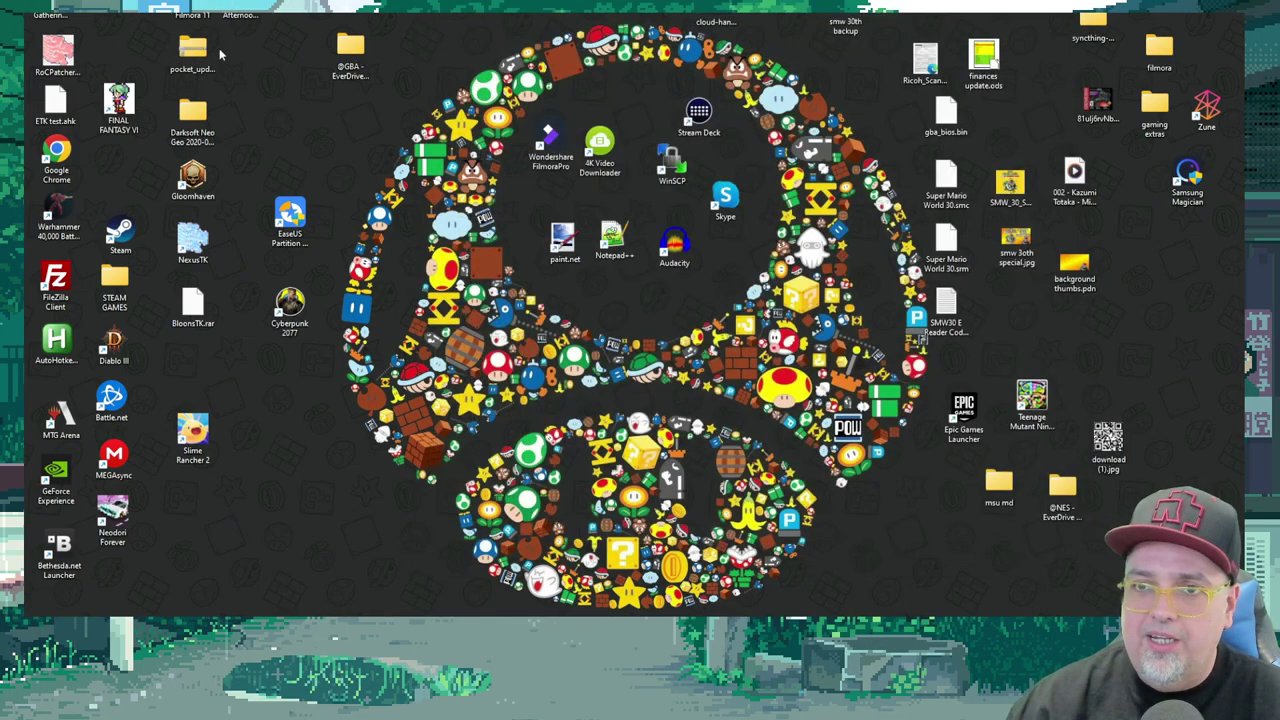
{"action": "right_click", "coordinate": [186, 52]}
{"action": "left_click", "coordinate": [232, 132]}
{"action": "key", "text": "Return"}
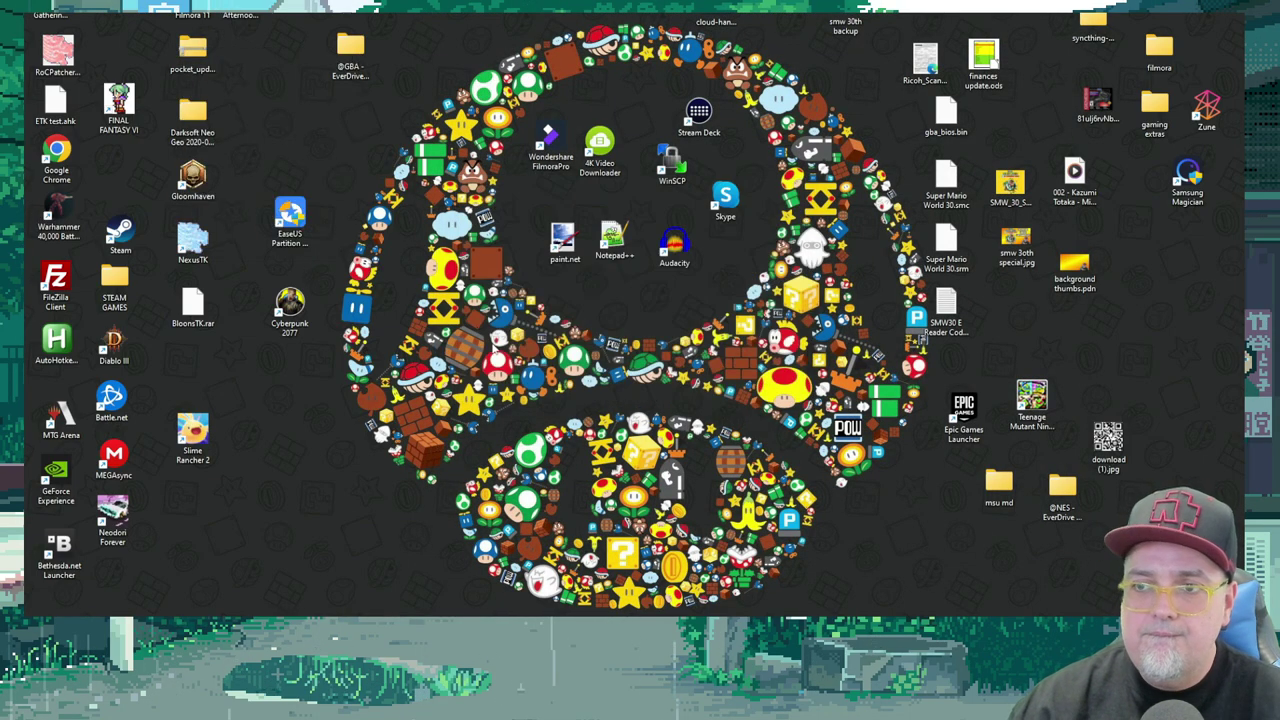
{"action": "left_click_drag", "start_coordinate": [192, 368], "coordinate": [282, 113]}
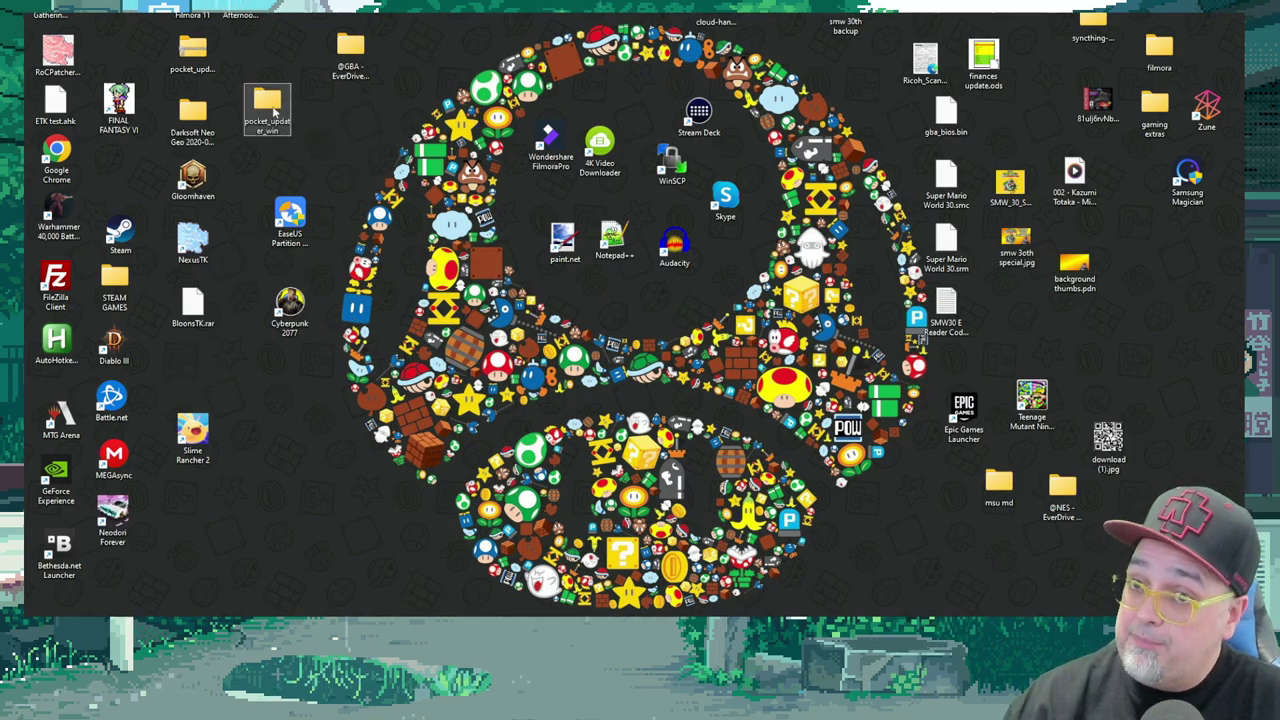
Step: Open the extracted pocket_updater_win folder and the SDHC (F:) drive in separate windows arranged side by side
{"action": "double_click", "coordinate": [273, 110]}
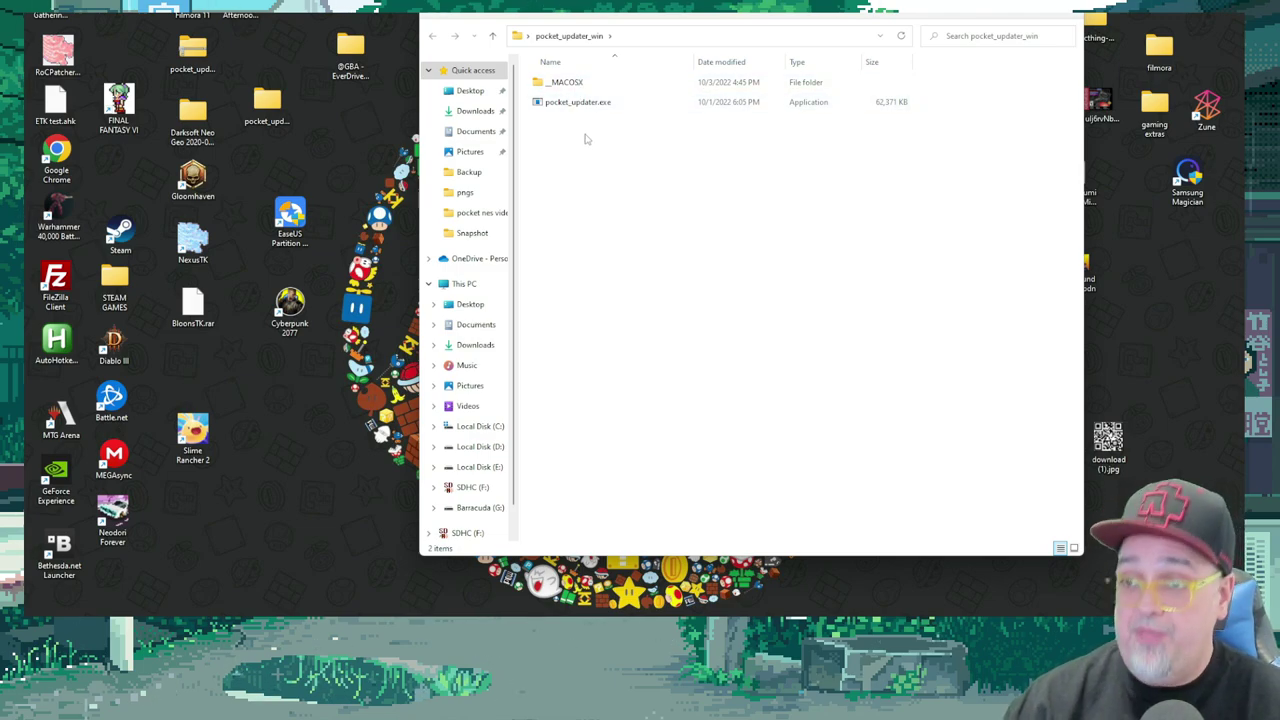
{"action": "left_click_drag", "start_coordinate": [707, 5], "coordinate": [797, 17]}
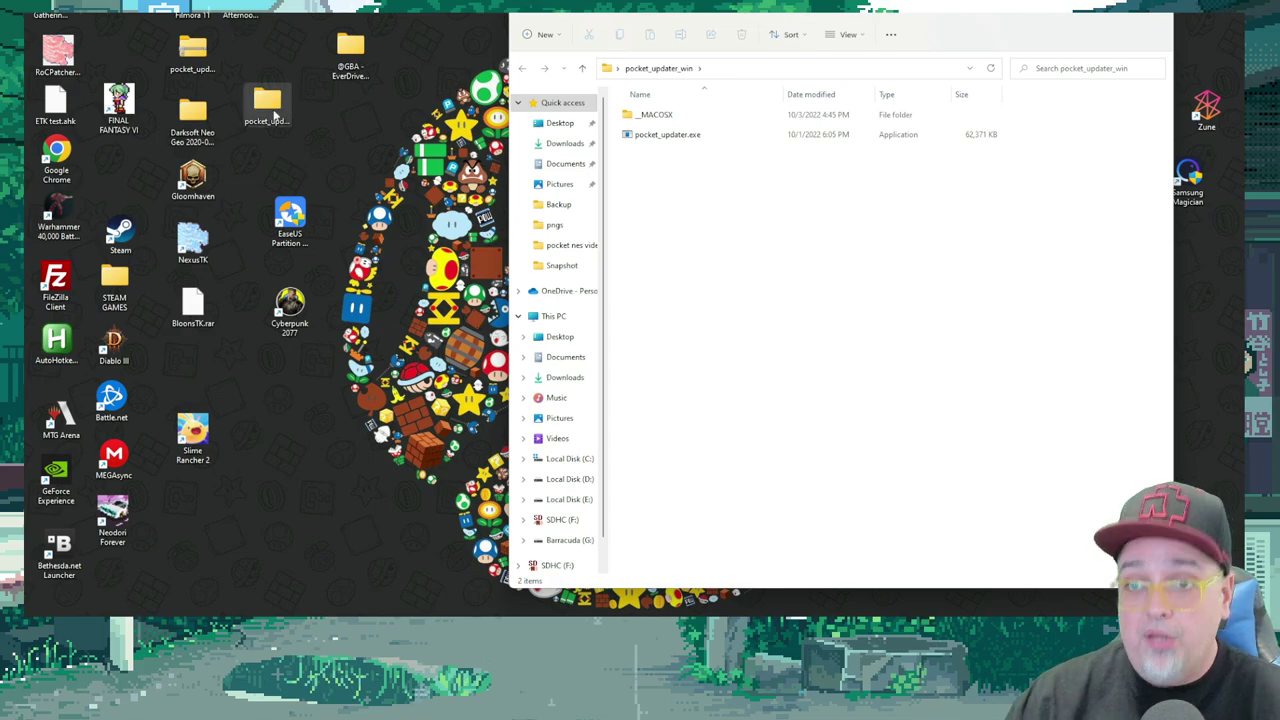
{"action": "double_click", "coordinate": [192, 108]}
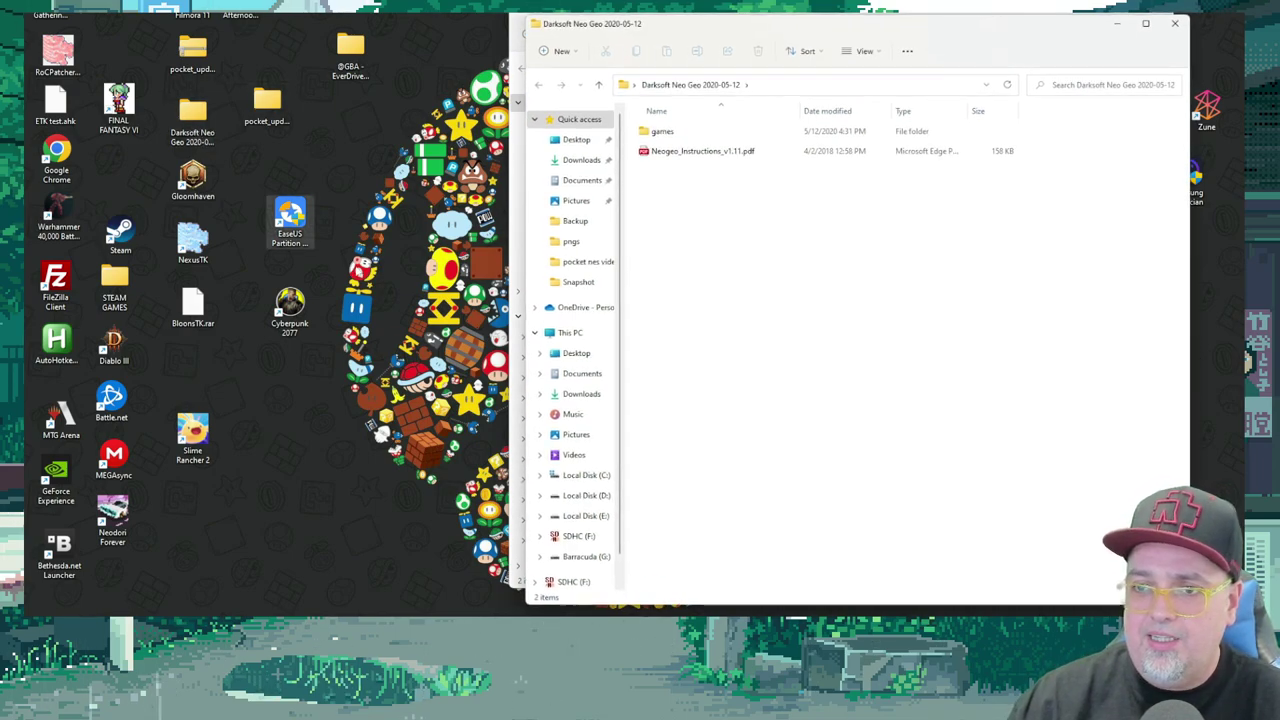
{"action": "left_click", "coordinate": [575, 536]}
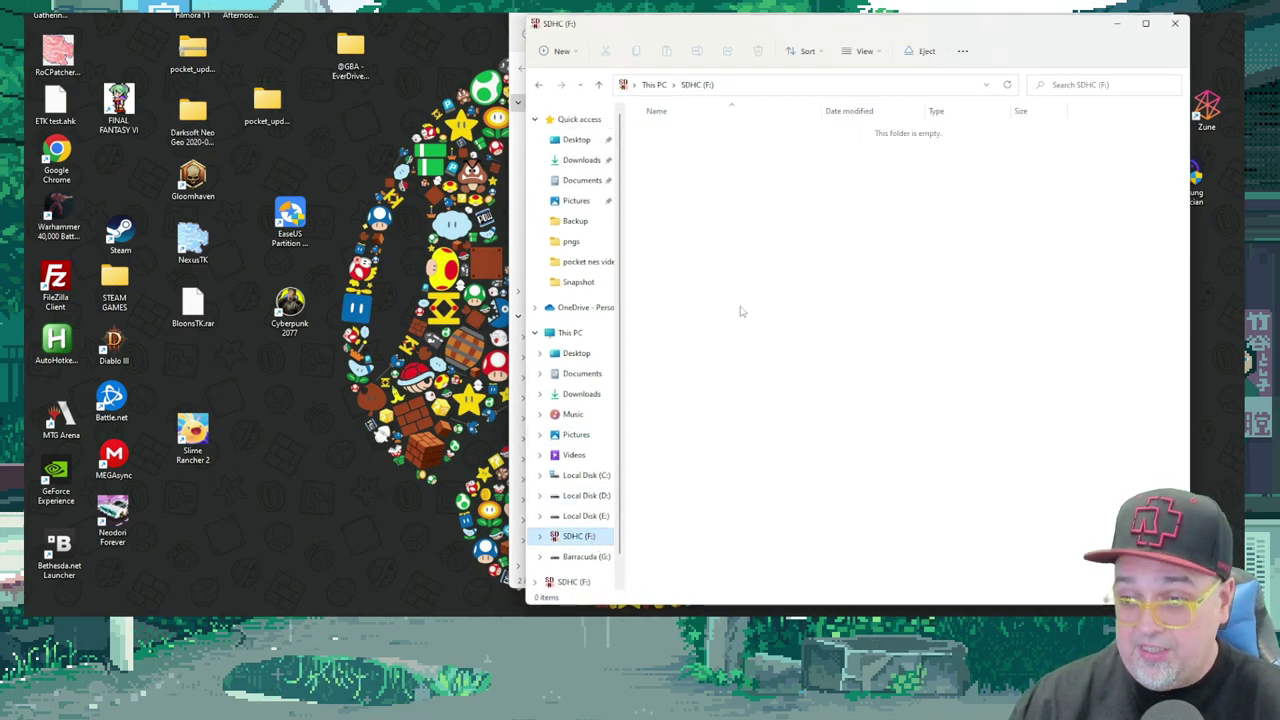
{"action": "left_click_drag", "start_coordinate": [763, 32], "coordinate": [300, 35]}
{"action": "left_click", "coordinate": [905, 332]}
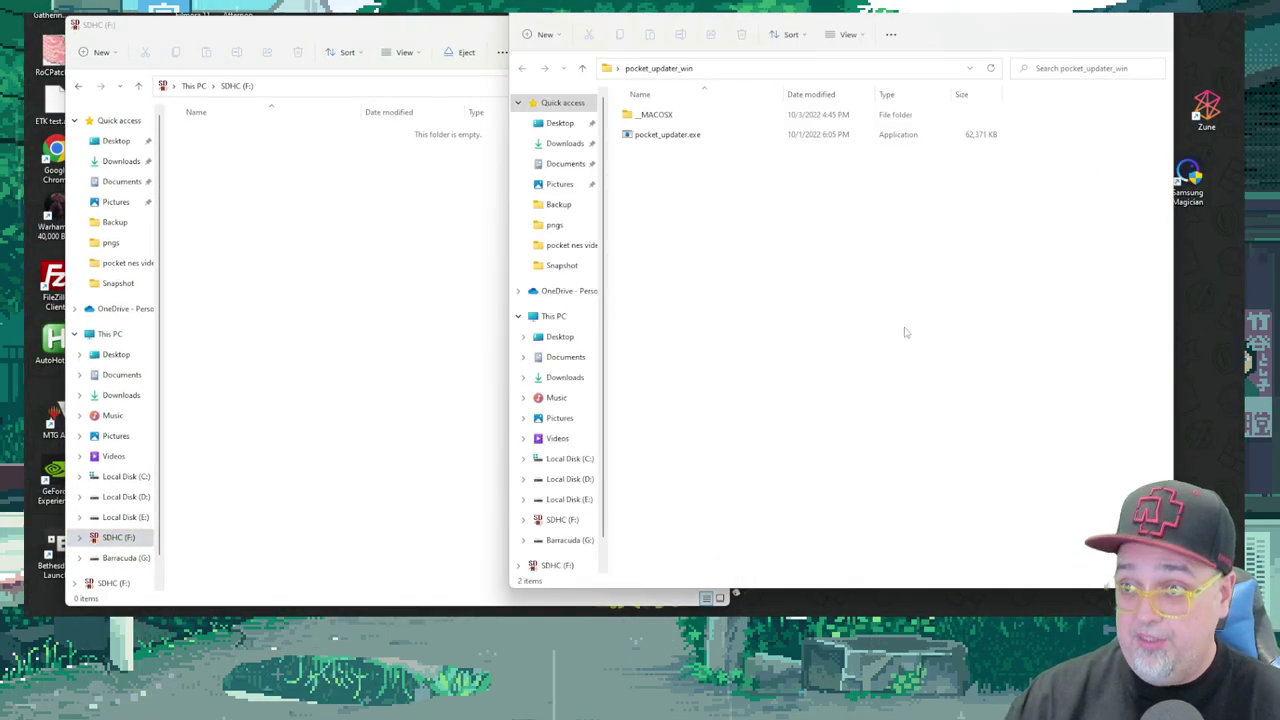
{"action": "left_click_drag", "start_coordinate": [759, 17], "coordinate": [814, 32]}
Step: Copy pocket_updater.exe from the extracted folder to the root of the SDHC (F:) drive
{"action": "left_click", "coordinate": [683, 148]}
{"action": "left_click", "coordinate": [698, 157]}
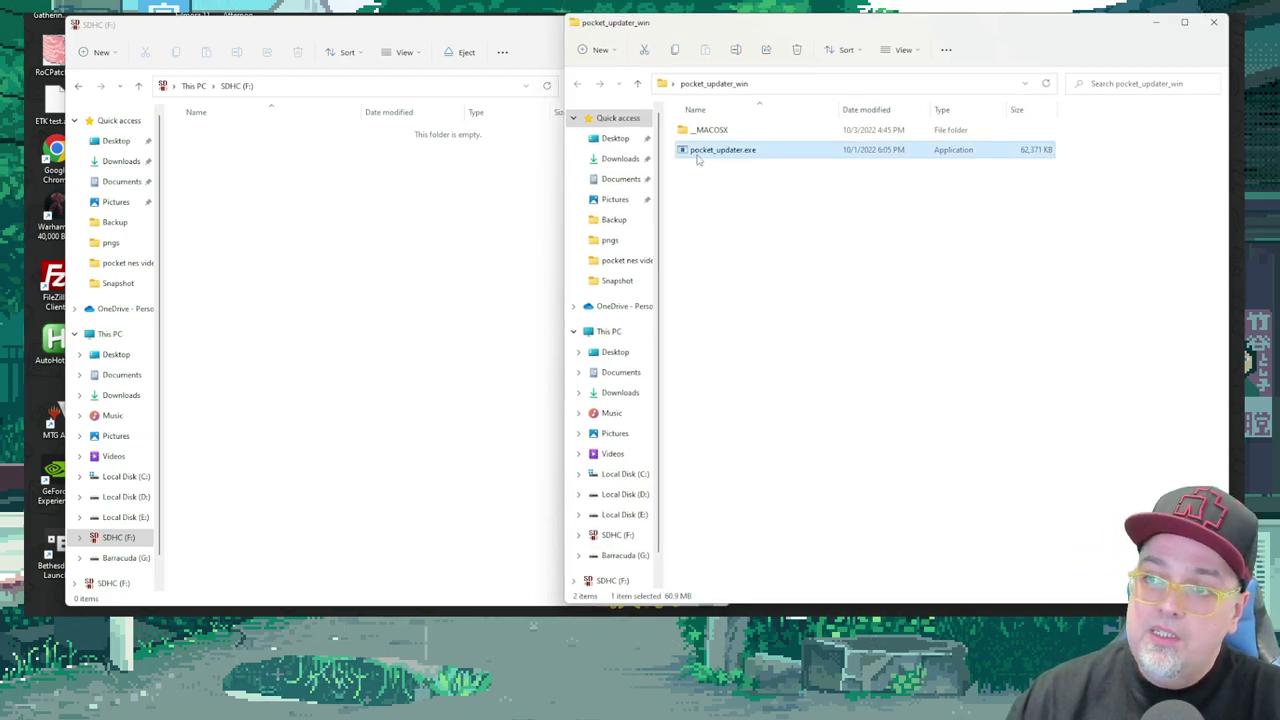
{"action": "left_click_drag", "start_coordinate": [698, 162], "coordinate": [286, 249]}
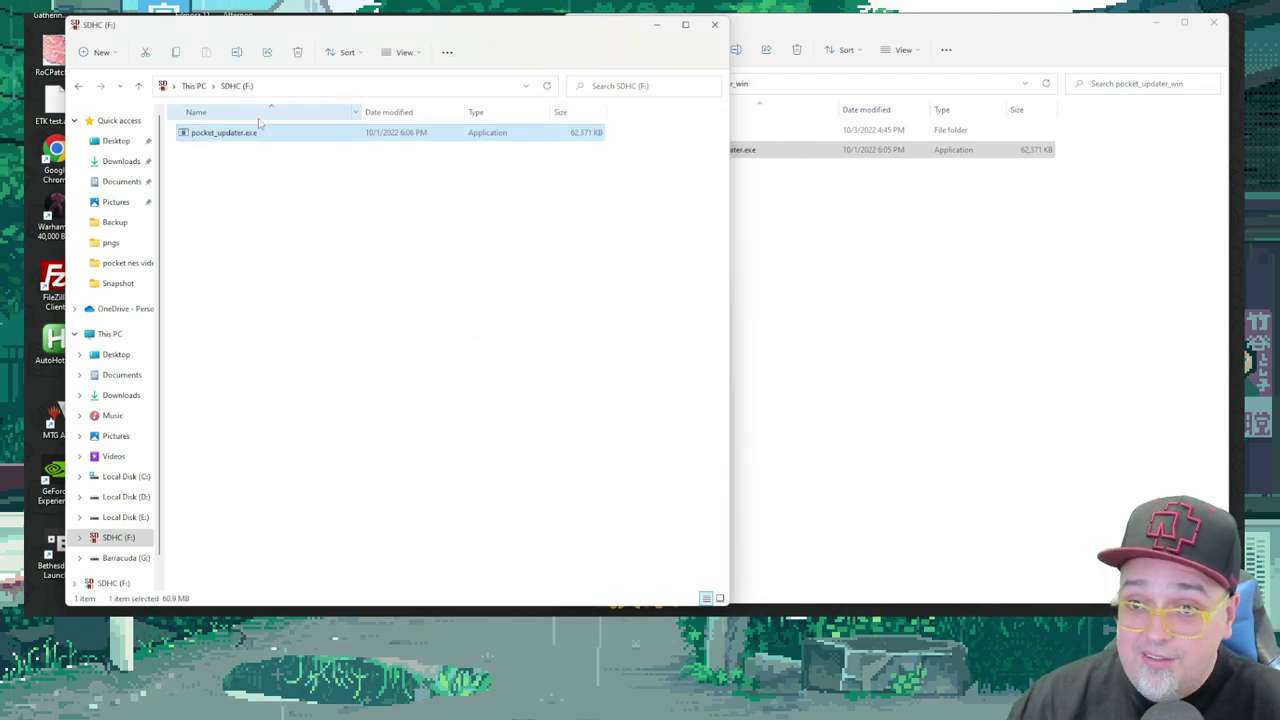
Step: Run pocket_updater.exe from the SD card to install the Pocket cores, and close its console once it is done
{"action": "double_click", "coordinate": [245, 140]}
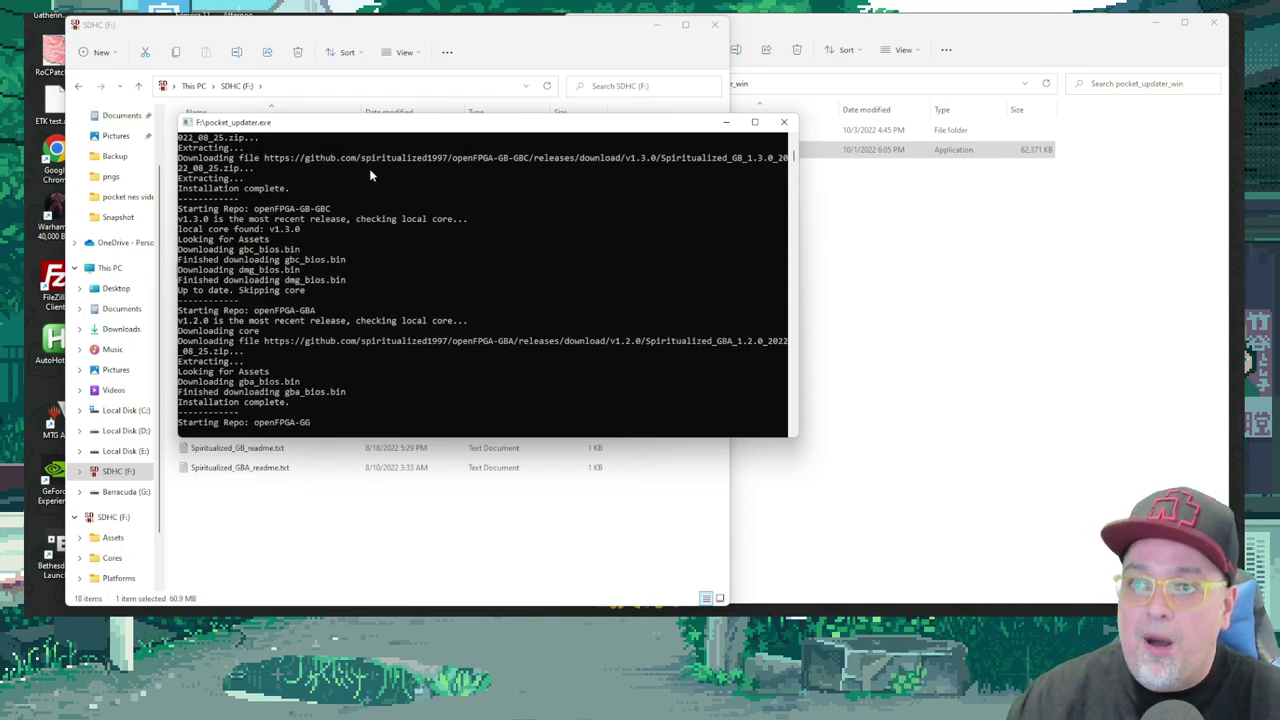
{"action": "left_click_drag", "start_coordinate": [398, 129], "coordinate": [690, 148]}
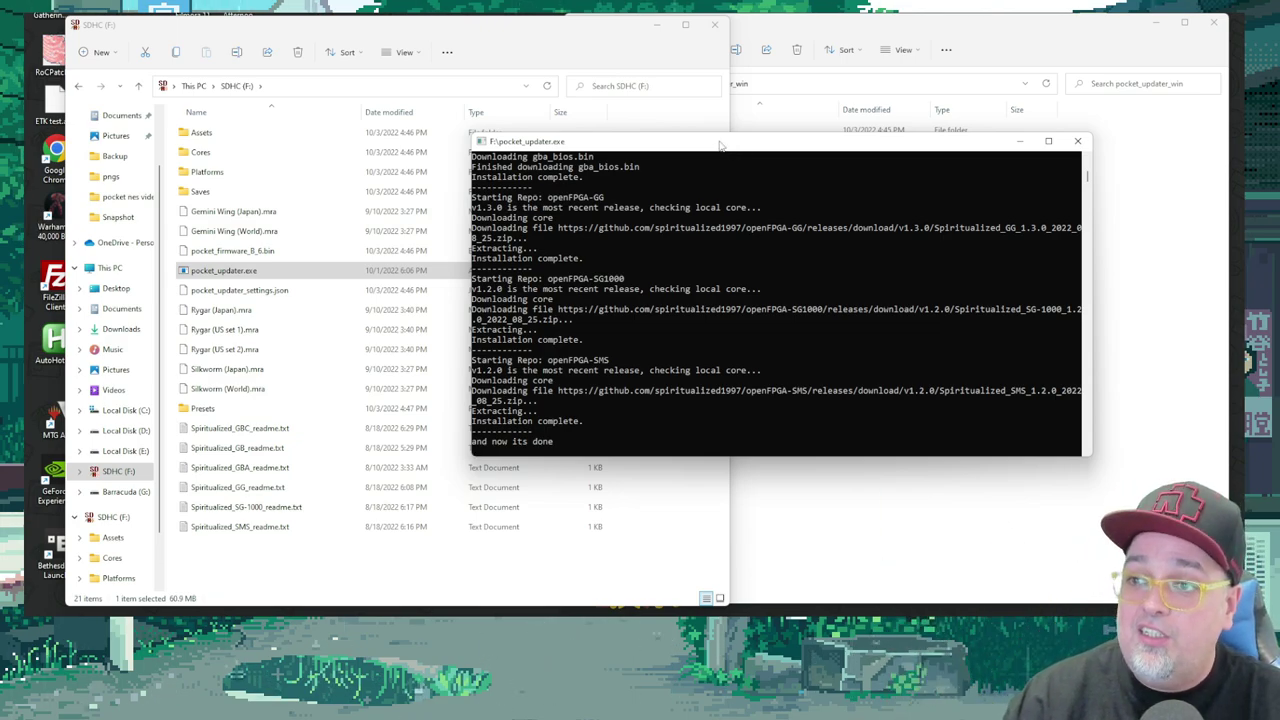
{"action": "left_click_drag", "start_coordinate": [720, 146], "coordinate": [616, 107]}
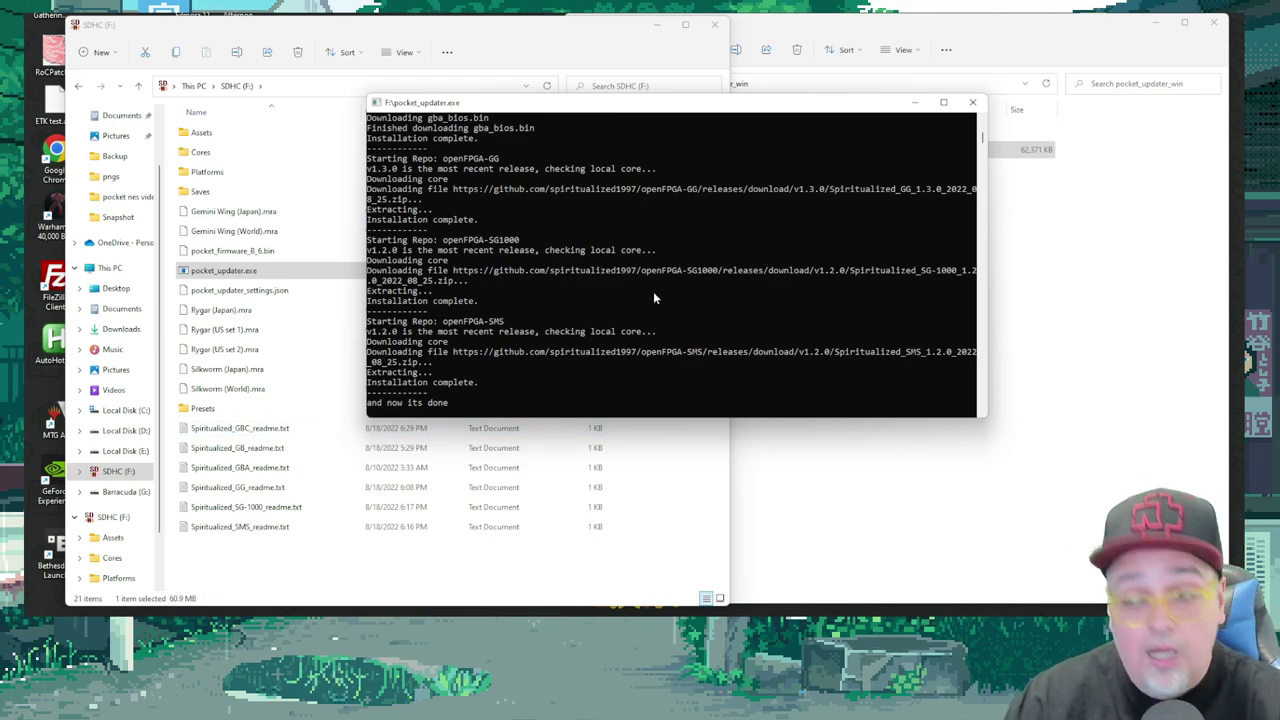
{"action": "left_click", "coordinate": [972, 102]}
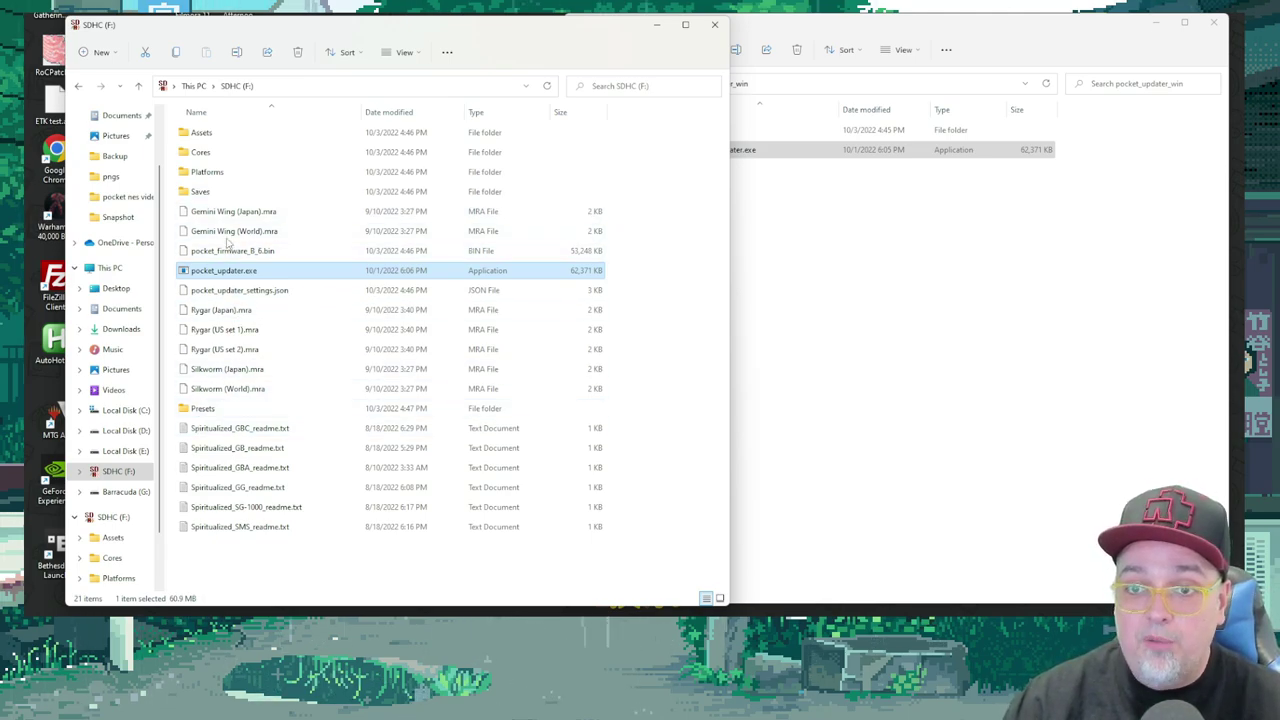
Step: Read Spiritualized_GBC_readme.txt and check the gbc common folder inside Assets for the required BIOS file
{"action": "double_click", "coordinate": [250, 429]}
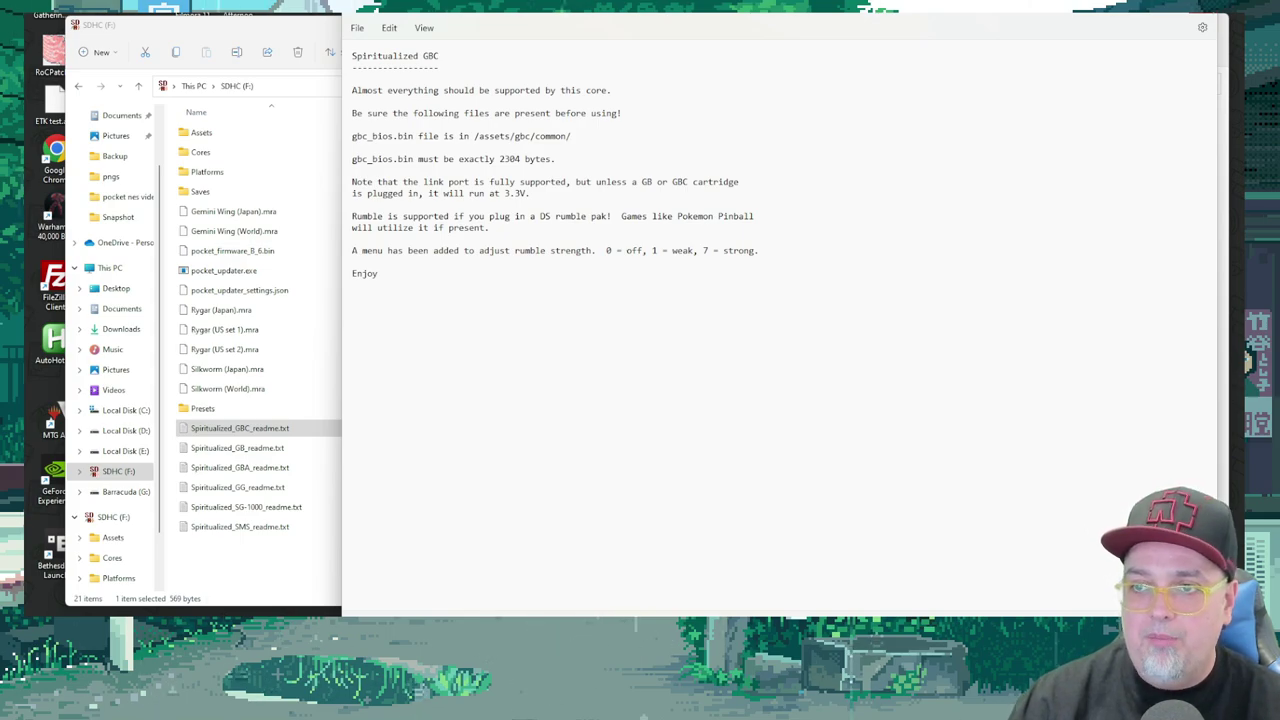
{"action": "key", "text": "alt+F4"}
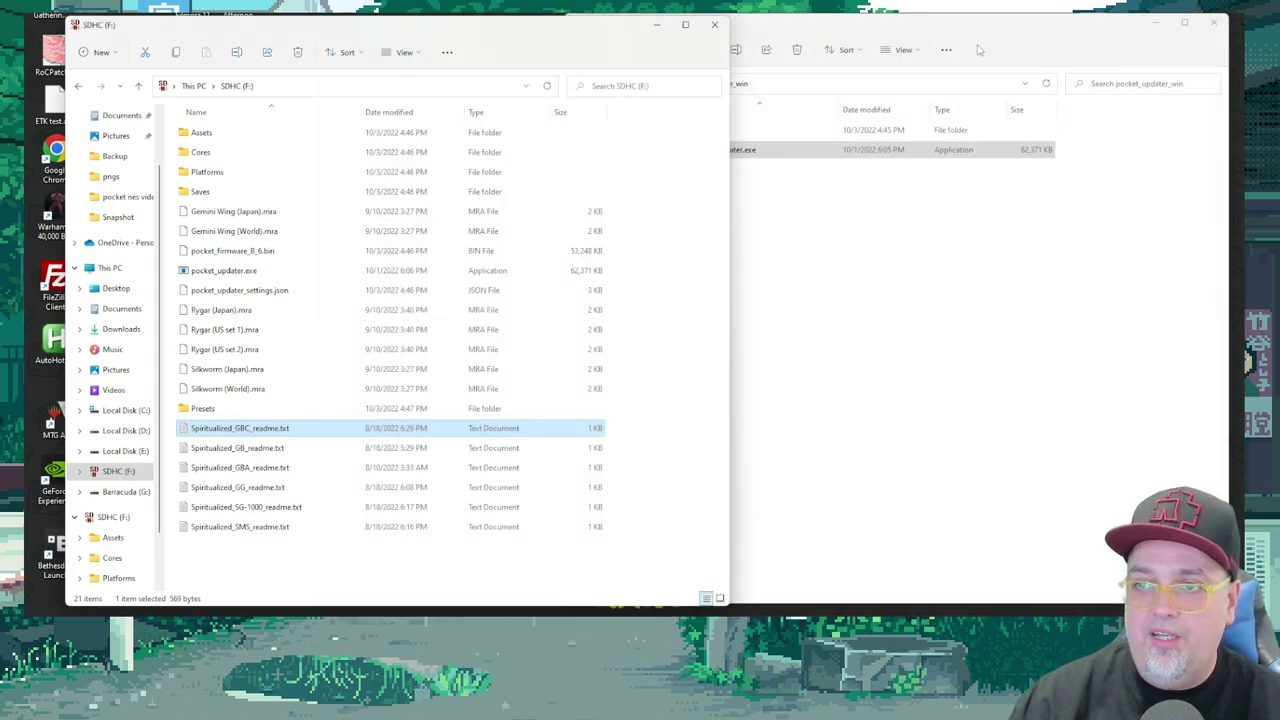
{"action": "double_click", "coordinate": [237, 137]}
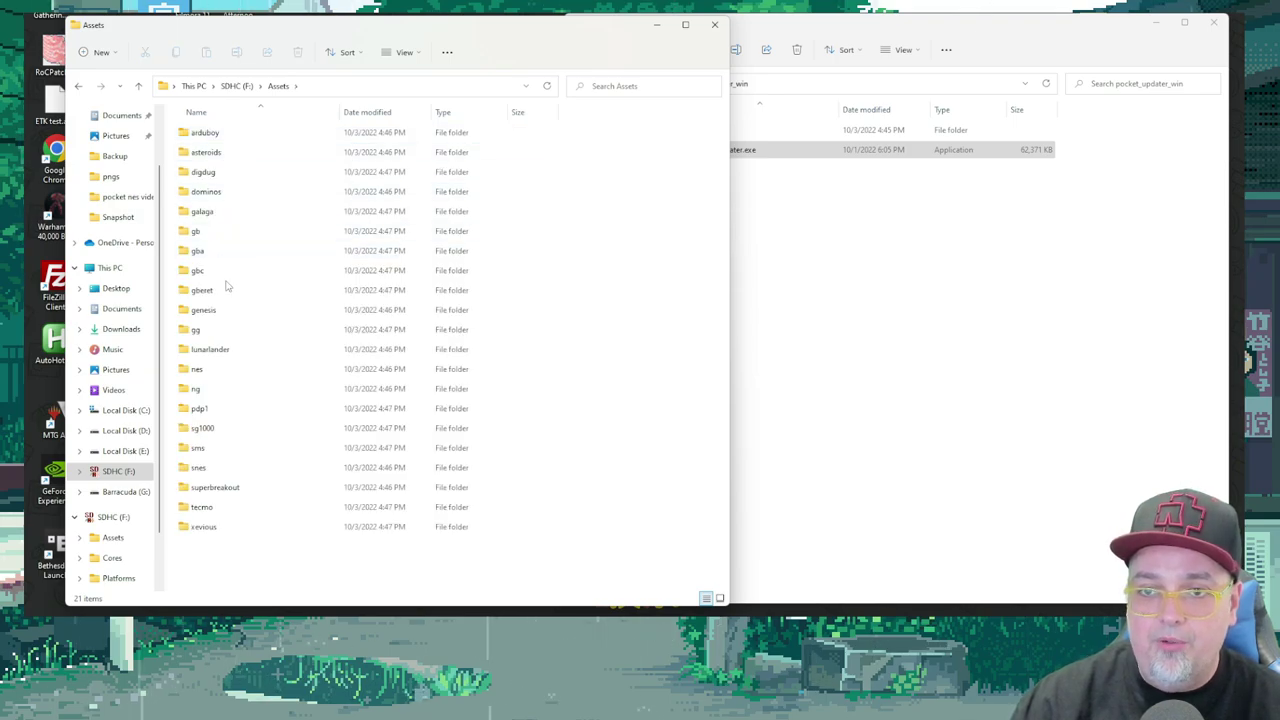
{"action": "double_click", "coordinate": [200, 270]}
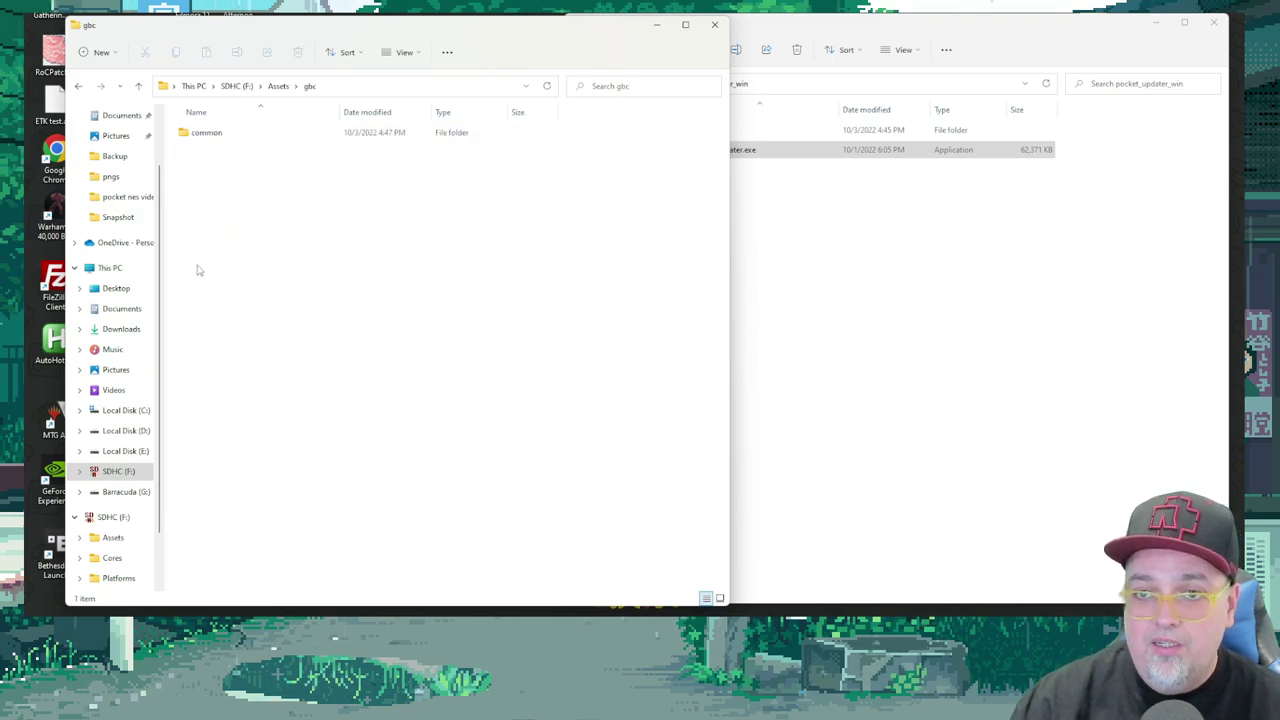
{"action": "double_click", "coordinate": [246, 134]}
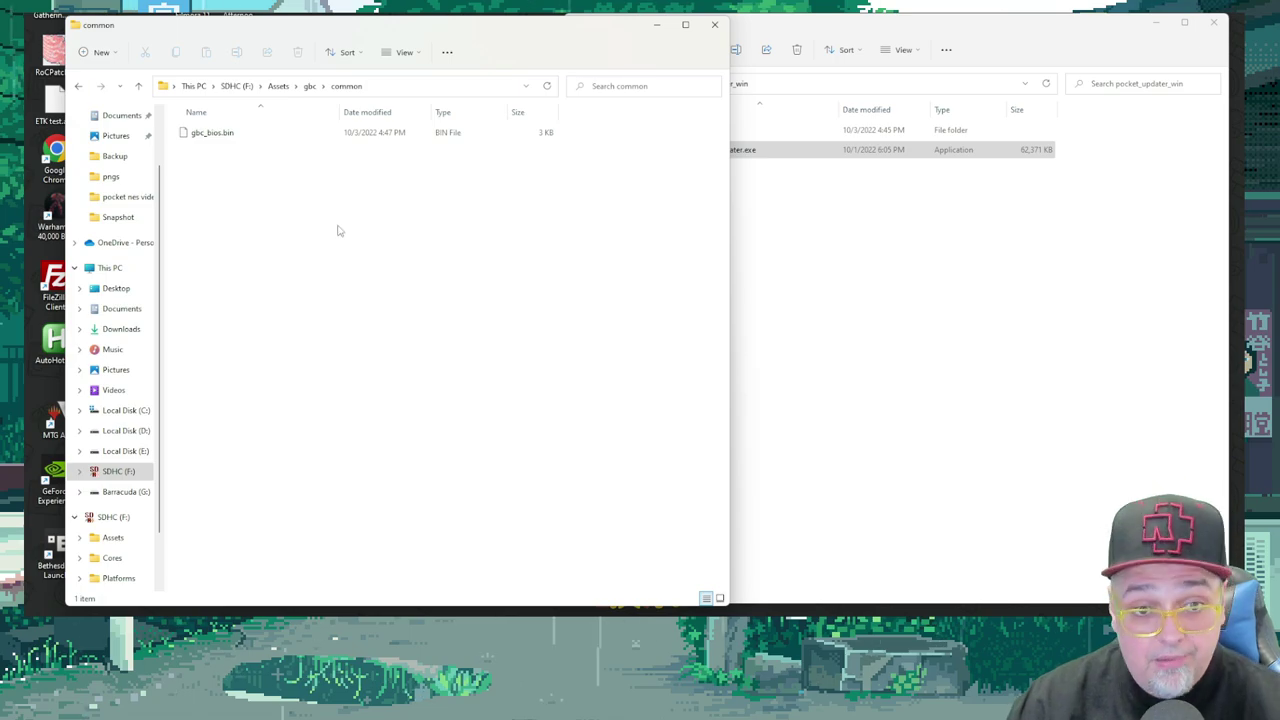
{"action": "left_click", "coordinate": [278, 86]}
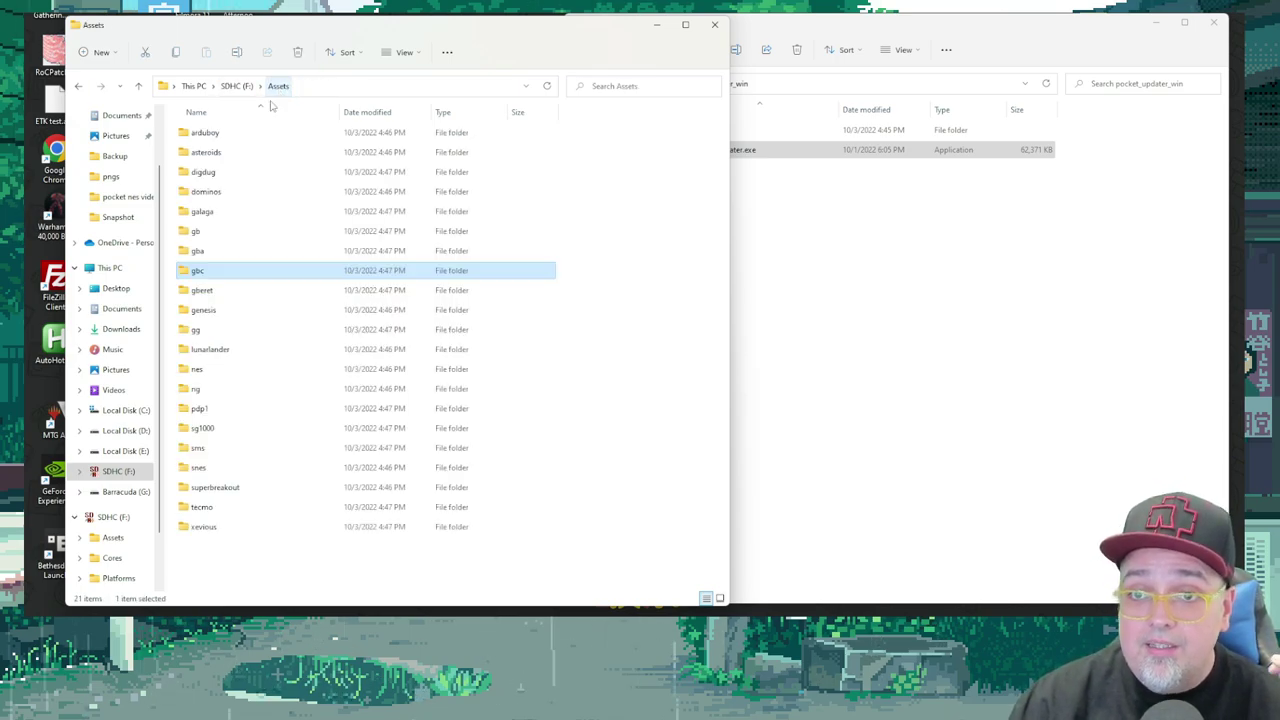
Step: Inspect the system files in the ng common folder and return to the Assets folder
{"action": "double_click", "coordinate": [200, 389]}
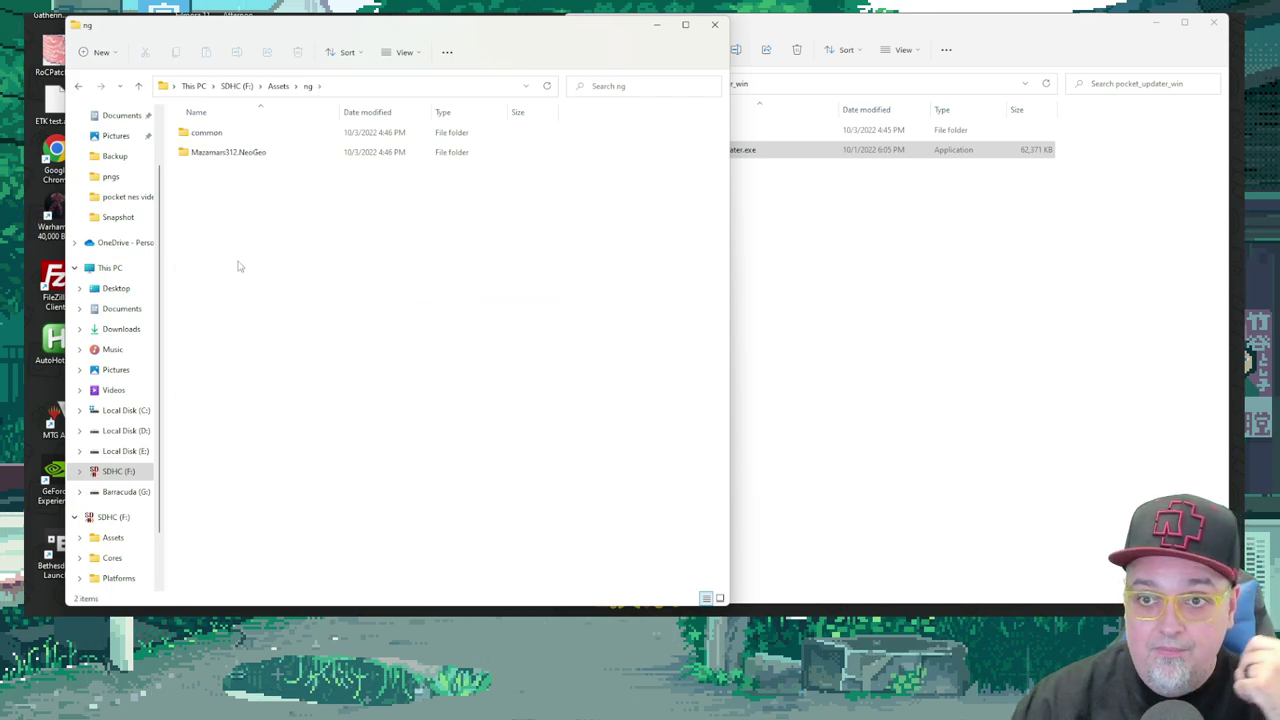
{"action": "double_click", "coordinate": [232, 135]}
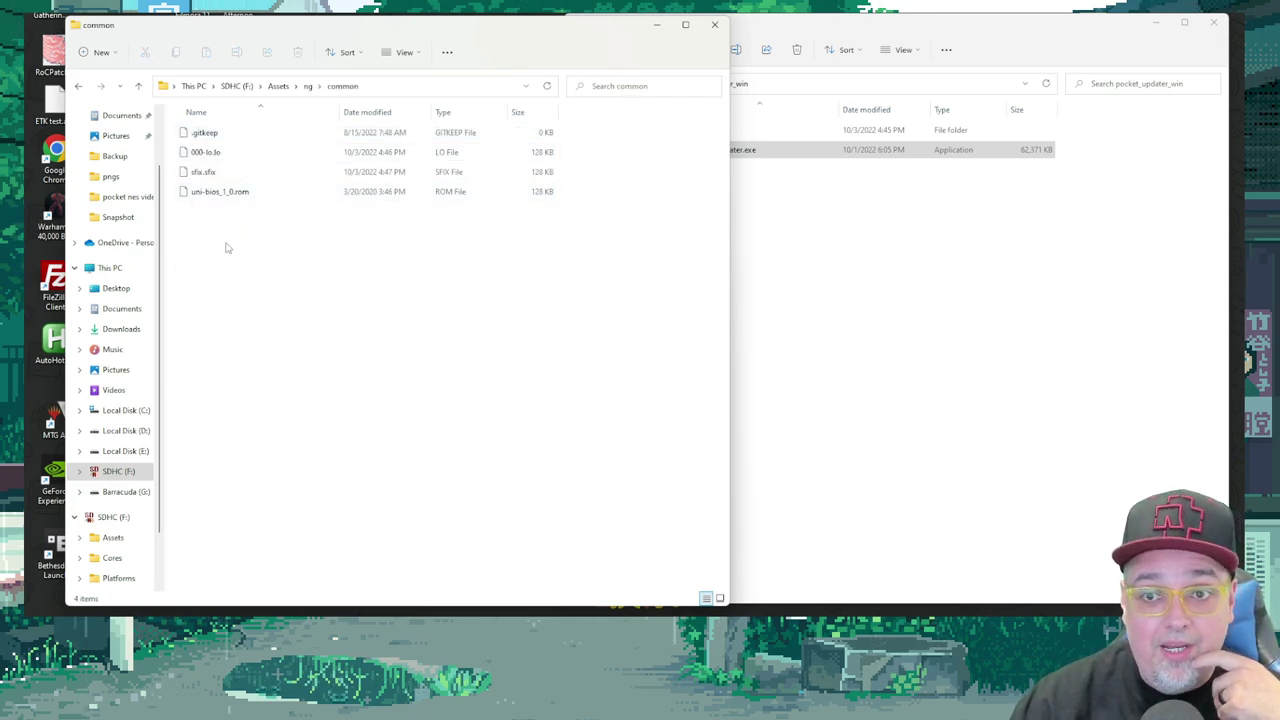
{"action": "left_click_drag", "start_coordinate": [230, 237], "coordinate": [204, 146]}
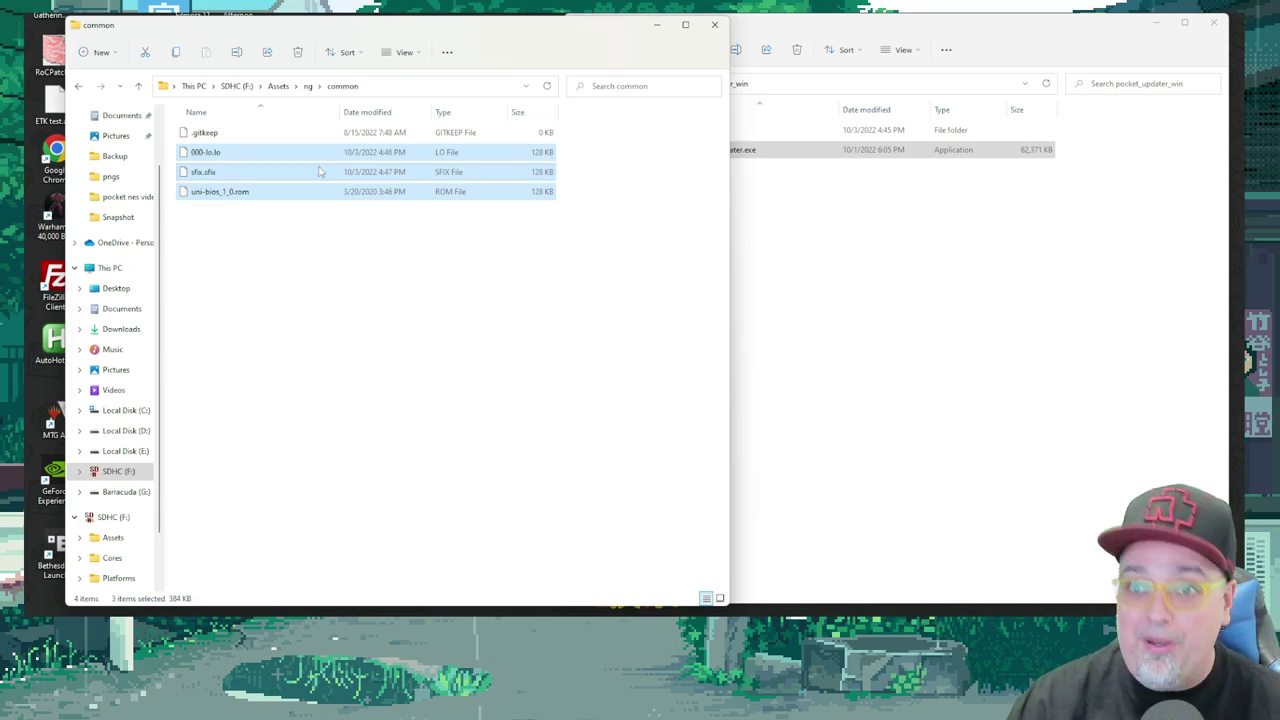
{"action": "left_click", "coordinate": [278, 87]}
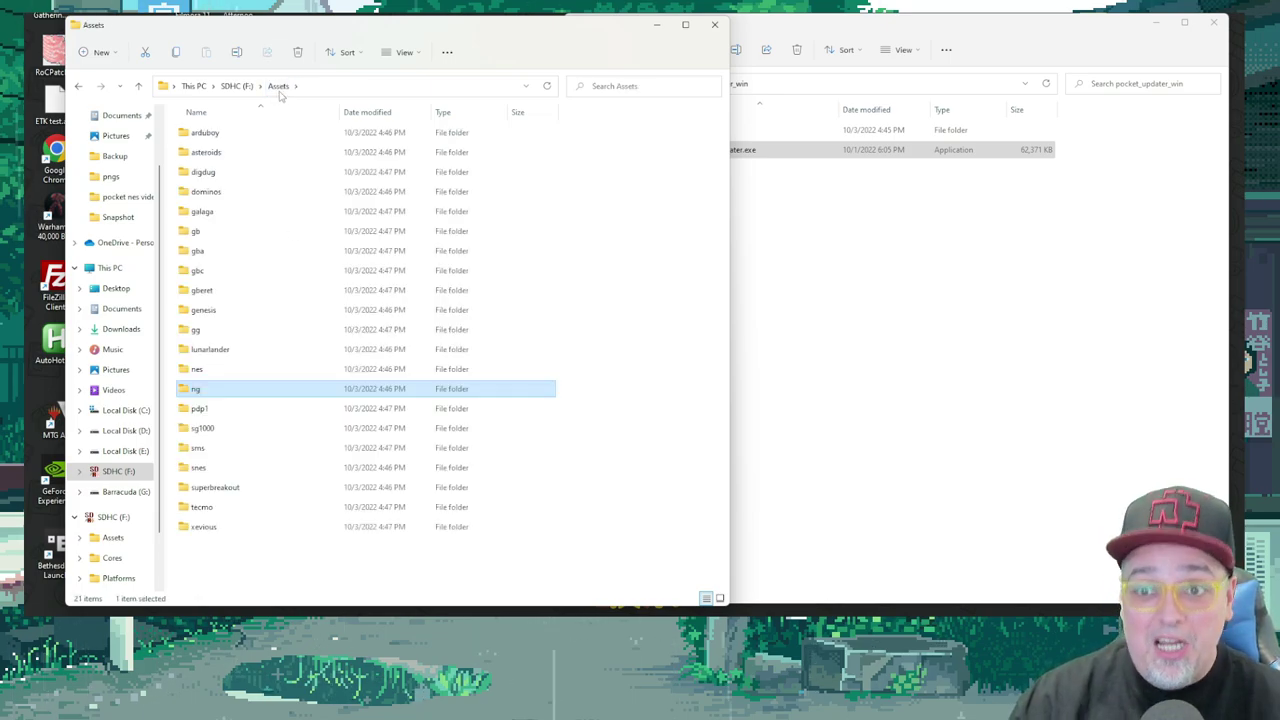
Step: Look inside the nes asset folder and go back to the root of the SDHC (F:) drive
{"action": "double_click", "coordinate": [278, 376]}
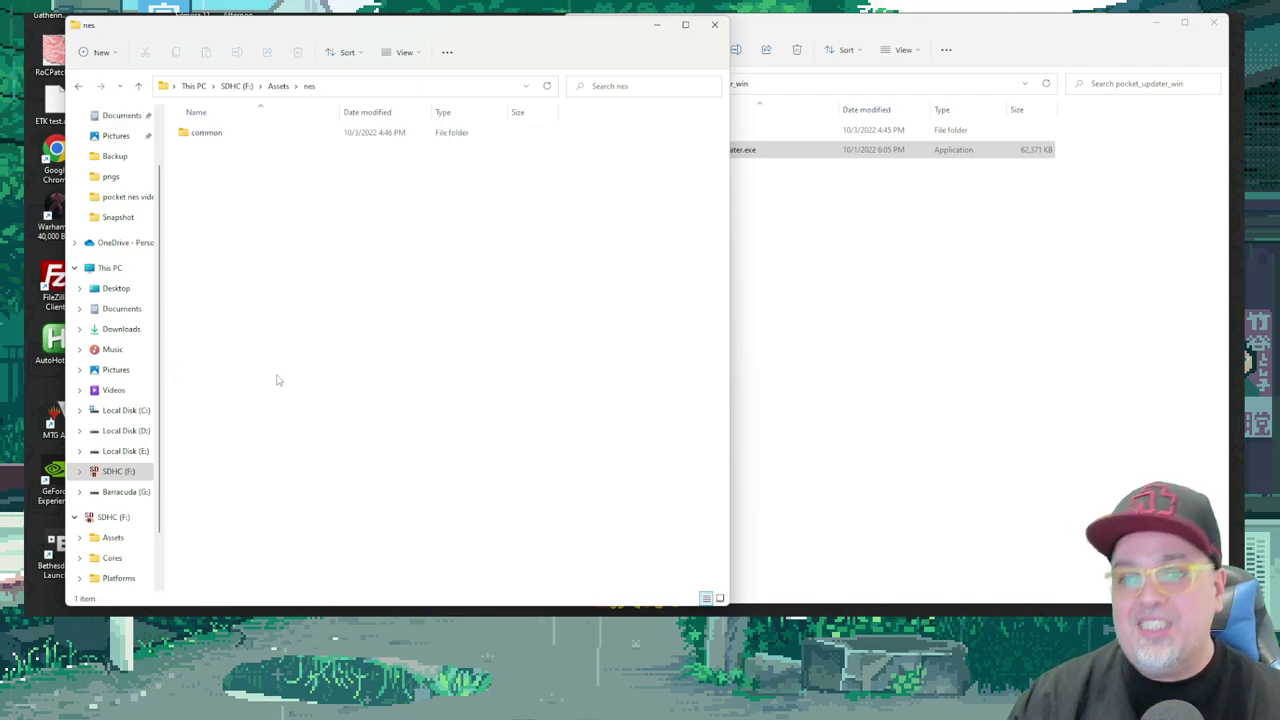
{"action": "left_click", "coordinate": [279, 86]}
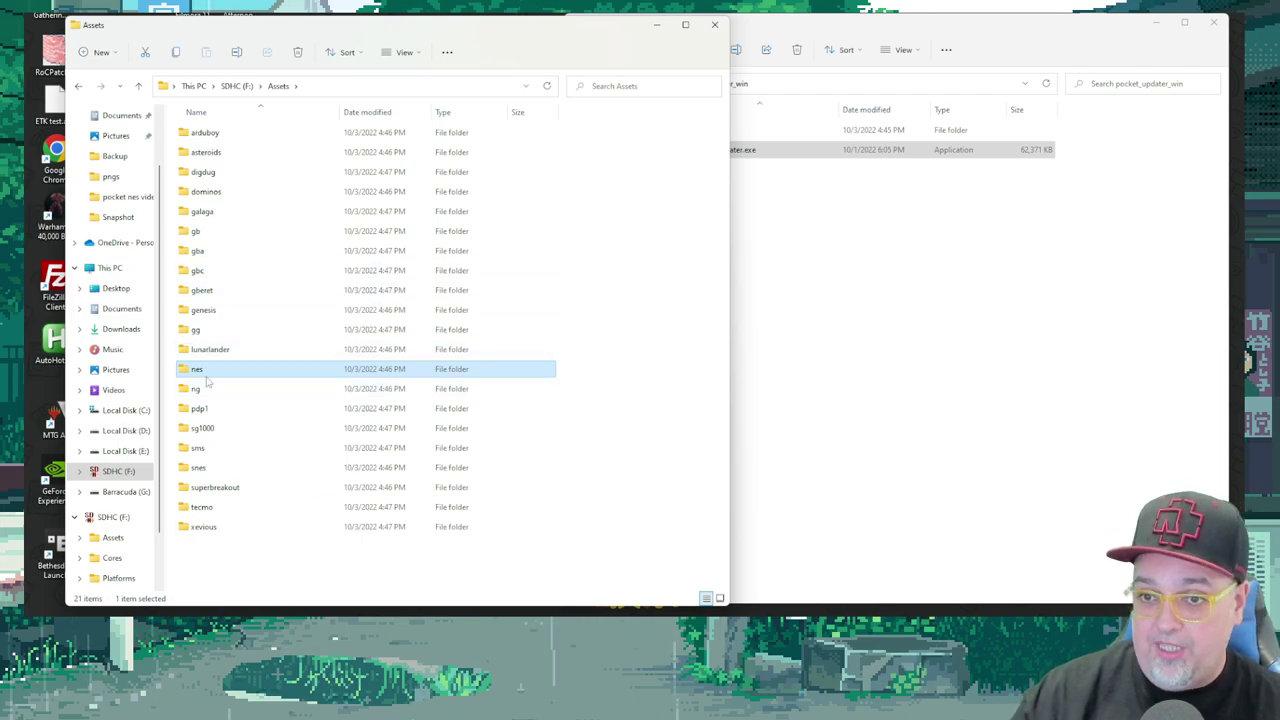
{"action": "left_click", "coordinate": [237, 86]}
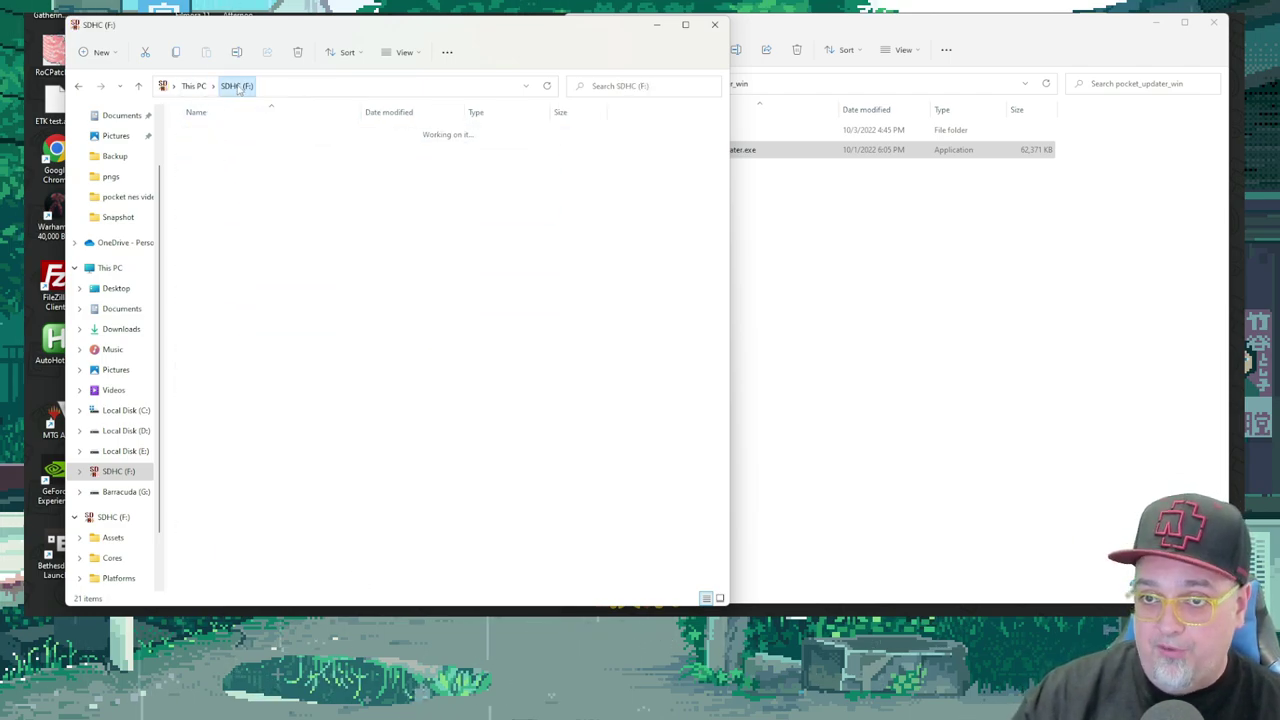
Step: Open the common folder inside the nes folder of Assets on the SDHC (F:) drive
{"action": "double_click", "coordinate": [236, 134]}
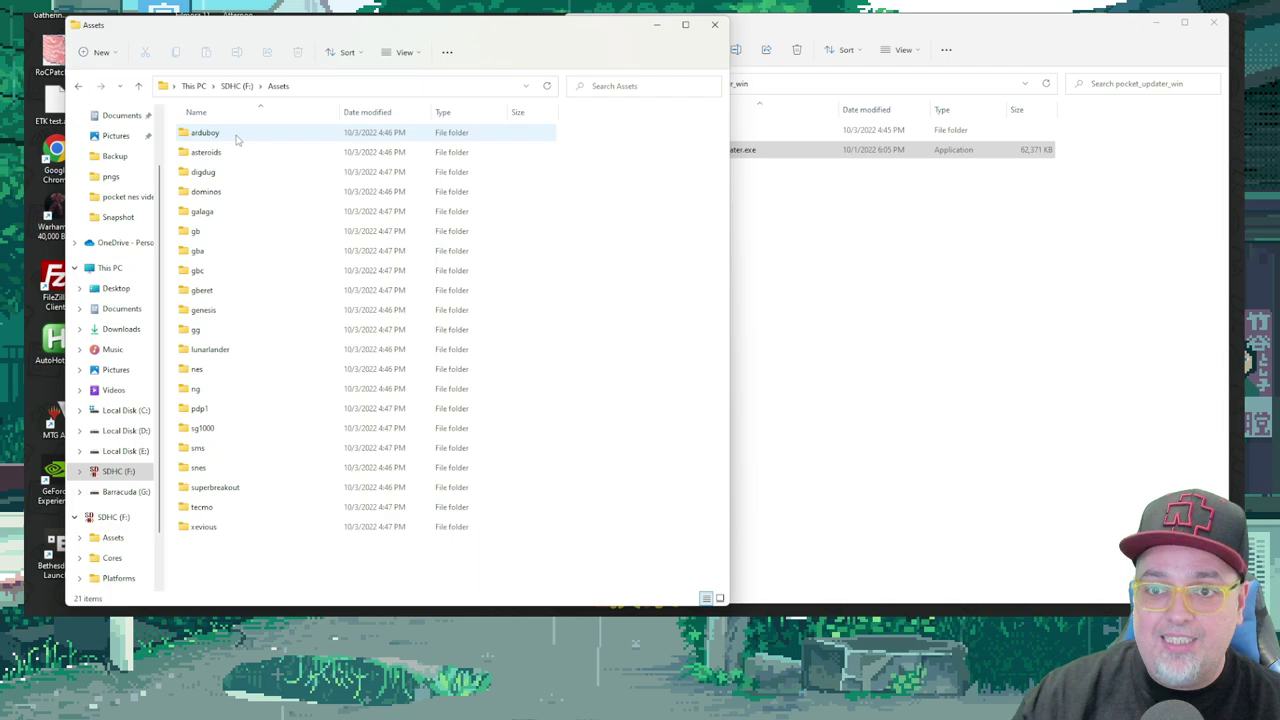
{"action": "double_click", "coordinate": [212, 371]}
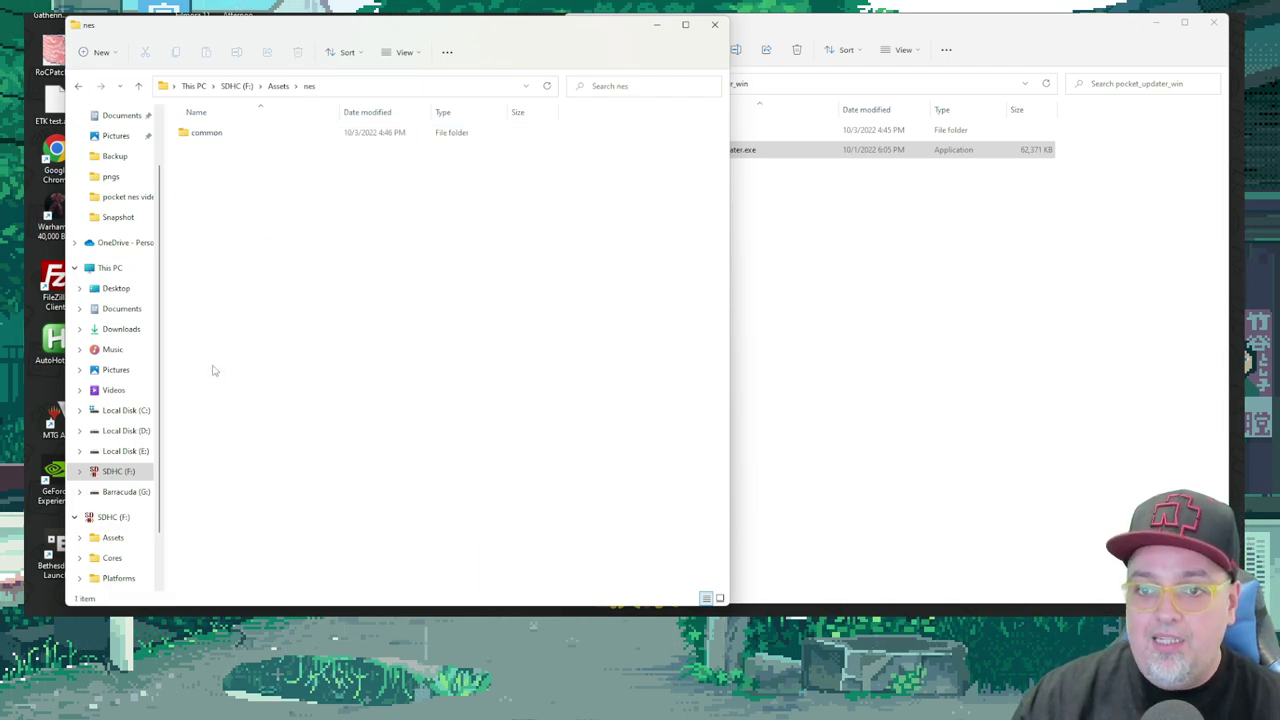
{"action": "double_click", "coordinate": [237, 136]}
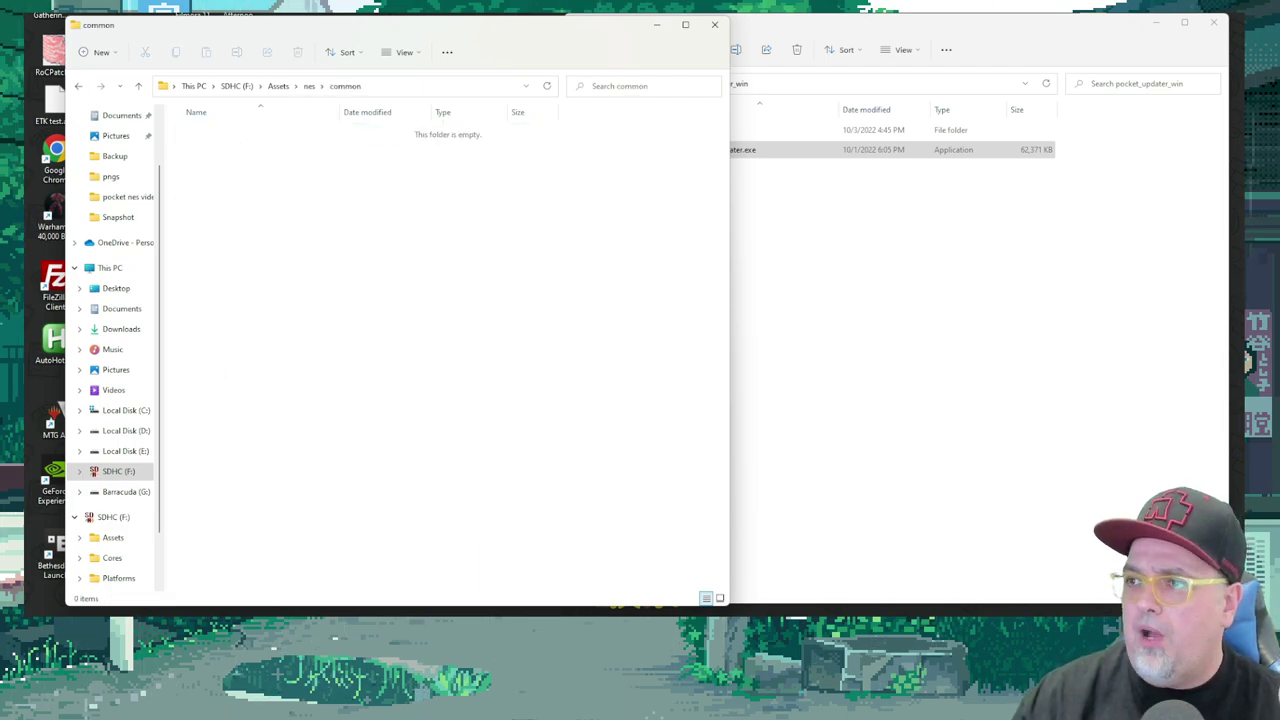
{"action": "left_click", "coordinate": [1155, 25]}
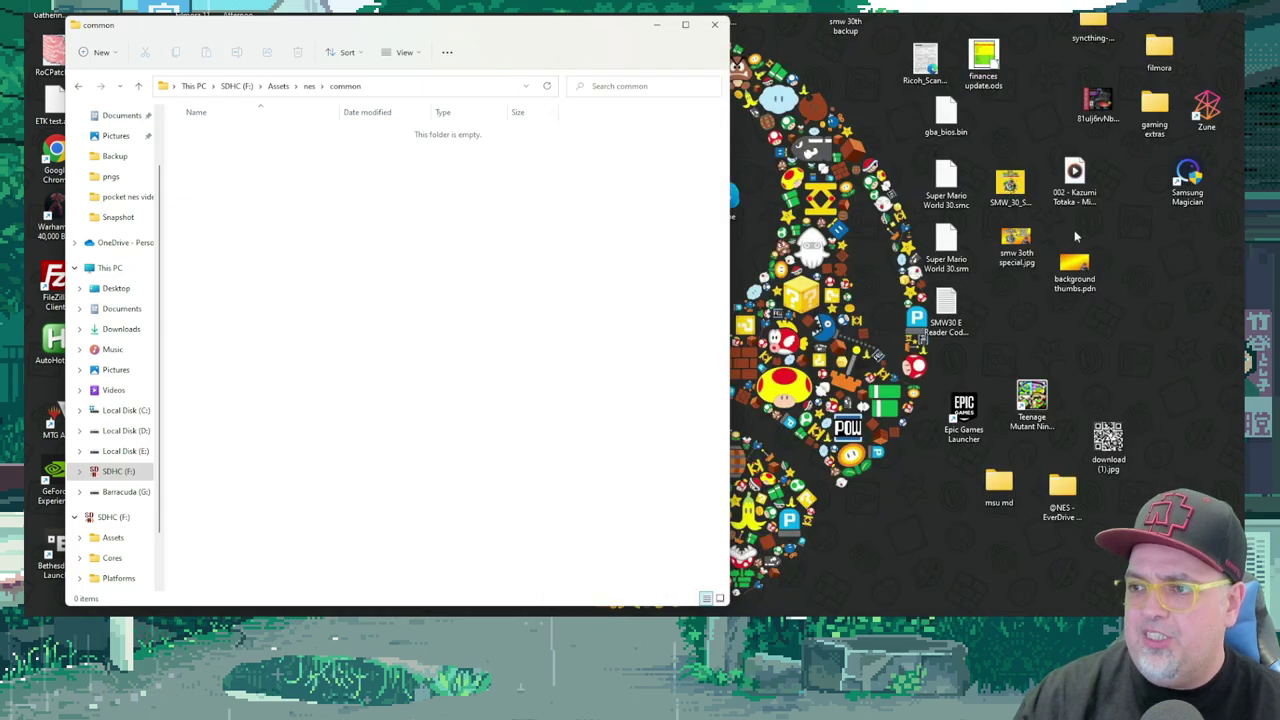
{"action": "double_click", "coordinate": [1058, 496]}
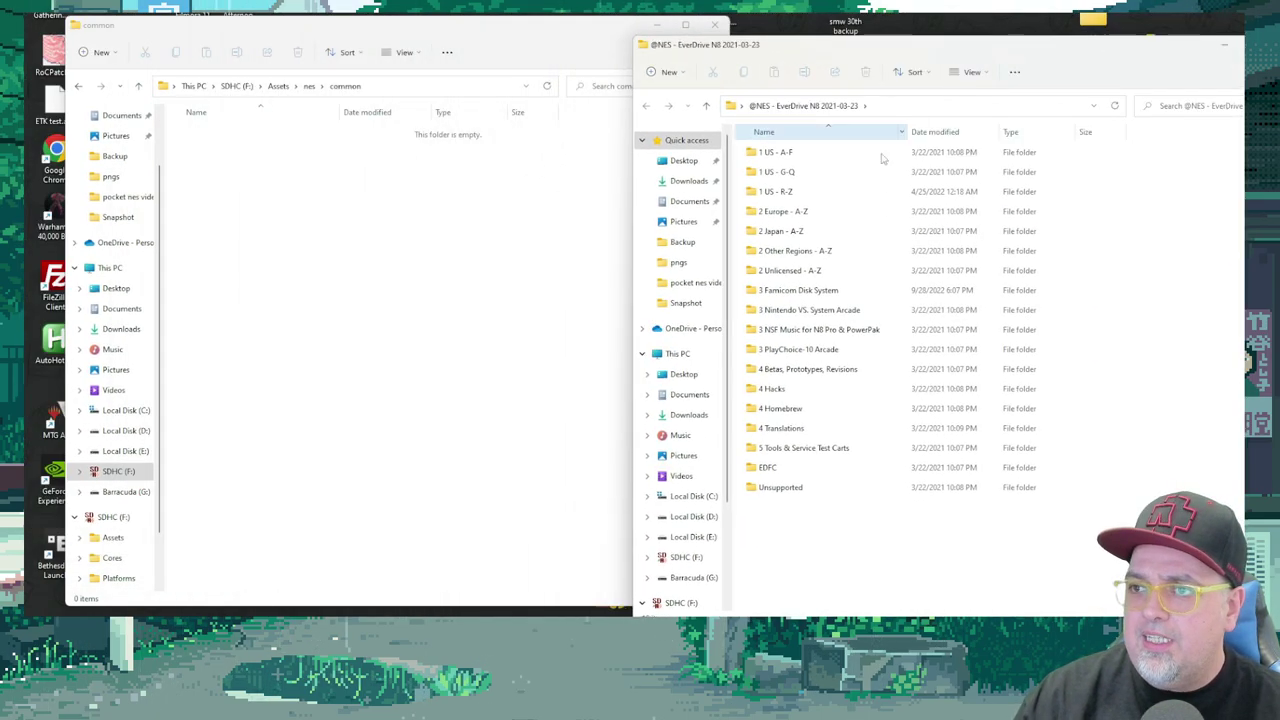
{"action": "left_click_drag", "start_coordinate": [777, 191], "coordinate": [617, 192]}
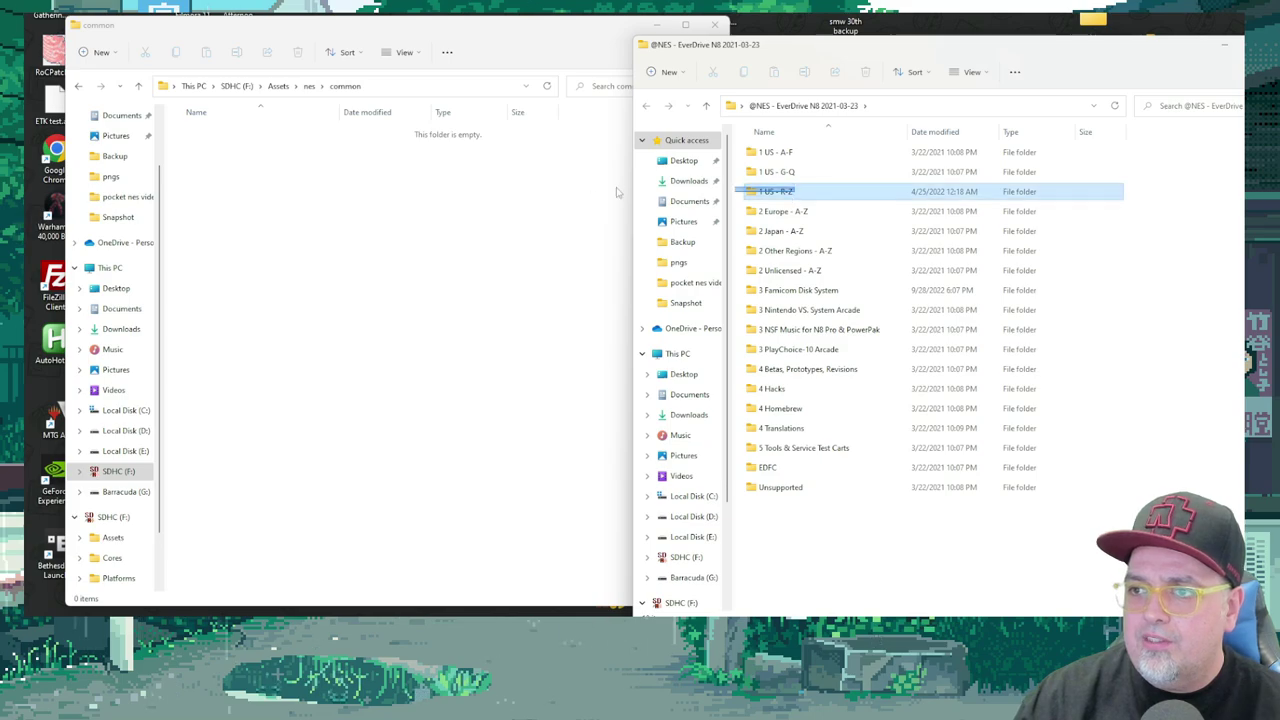
{"action": "left_click_drag", "start_coordinate": [793, 193], "coordinate": [448, 223]}
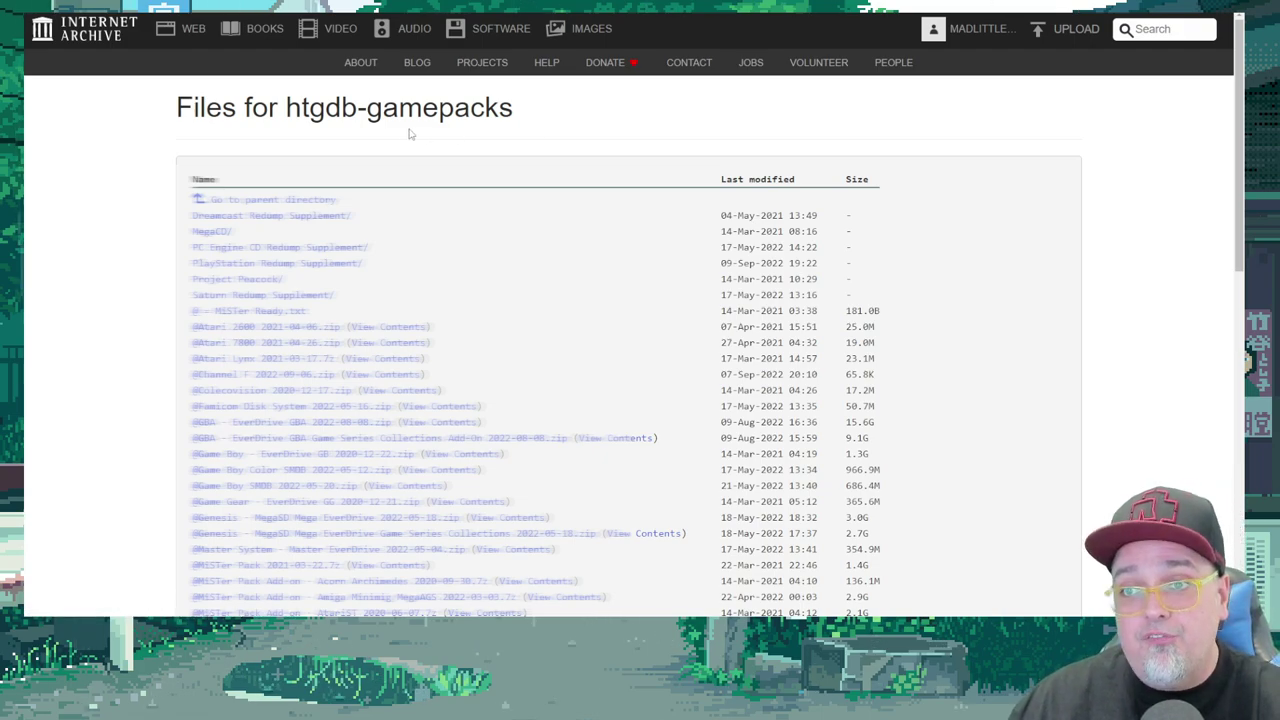
Step: Look at the htgdb-gamepacks file listing on the Internet Archive and return to the nes common folder while the copy runs
{"action": "left_click_drag", "start_coordinate": [514, 108], "coordinate": [298, 97]}
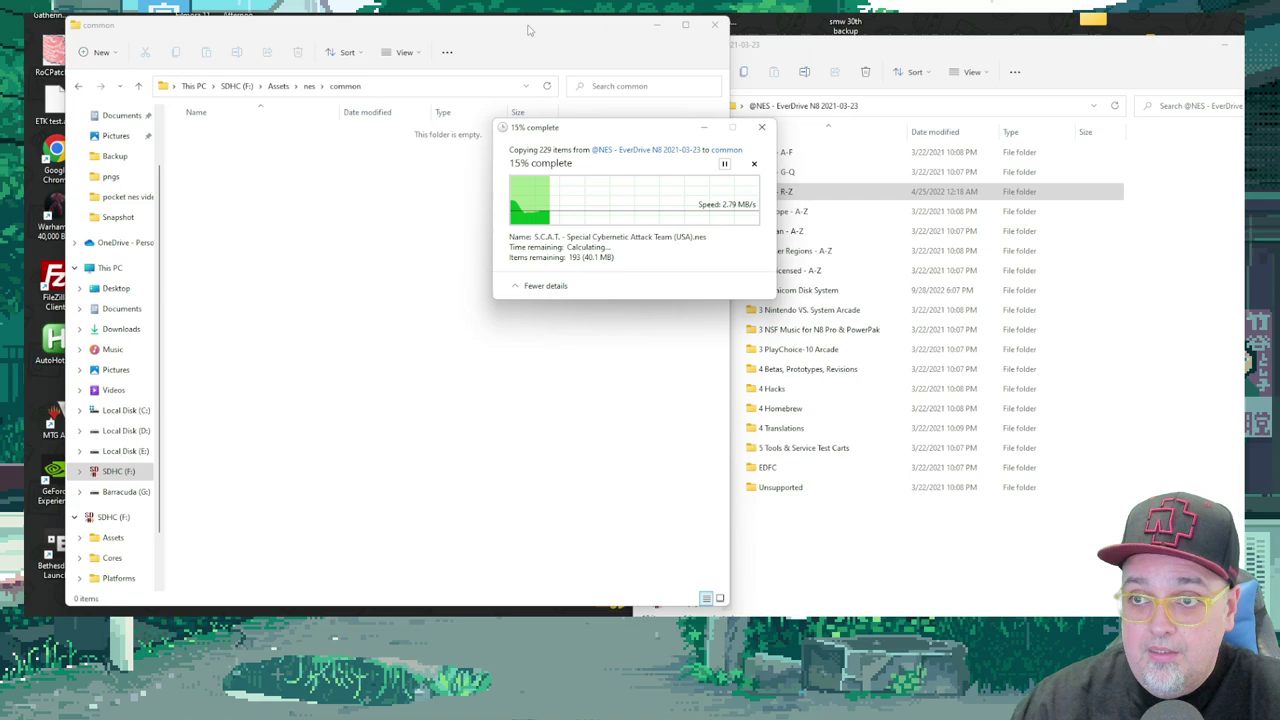
{"action": "left_click_drag", "start_coordinate": [530, 30], "coordinate": [545, 27]}
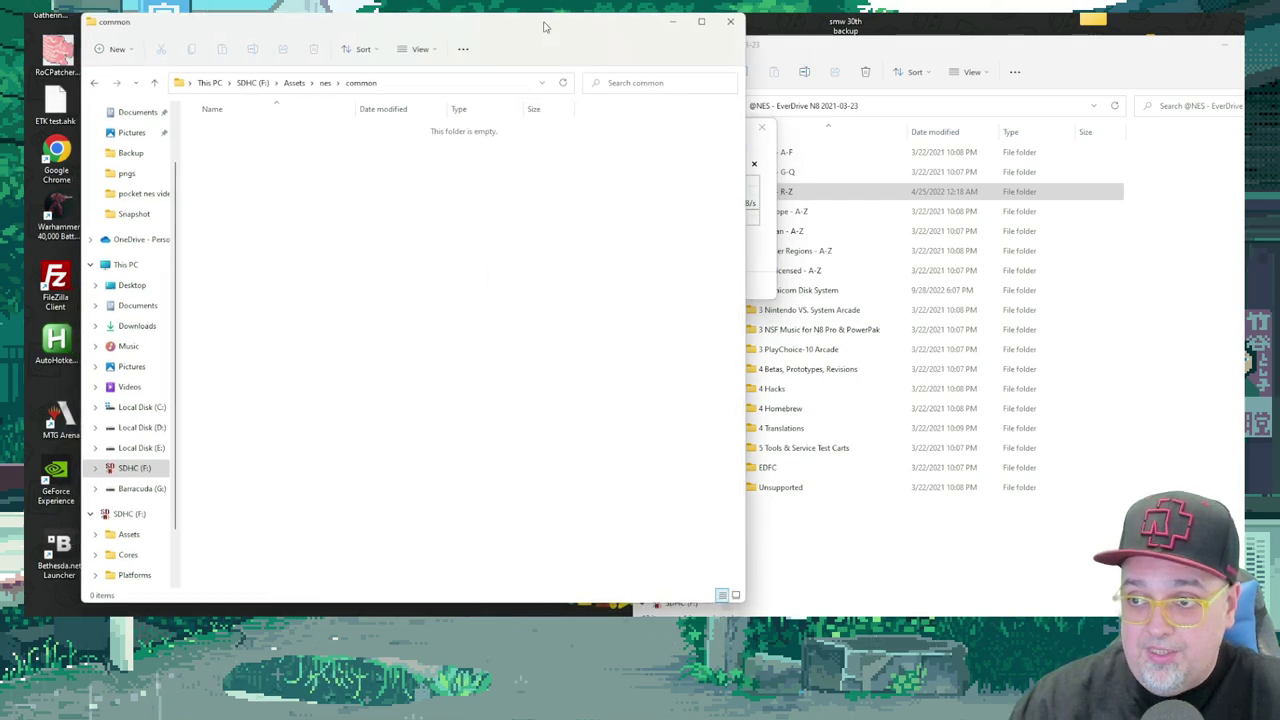
{"action": "left_click", "coordinate": [760, 278]}
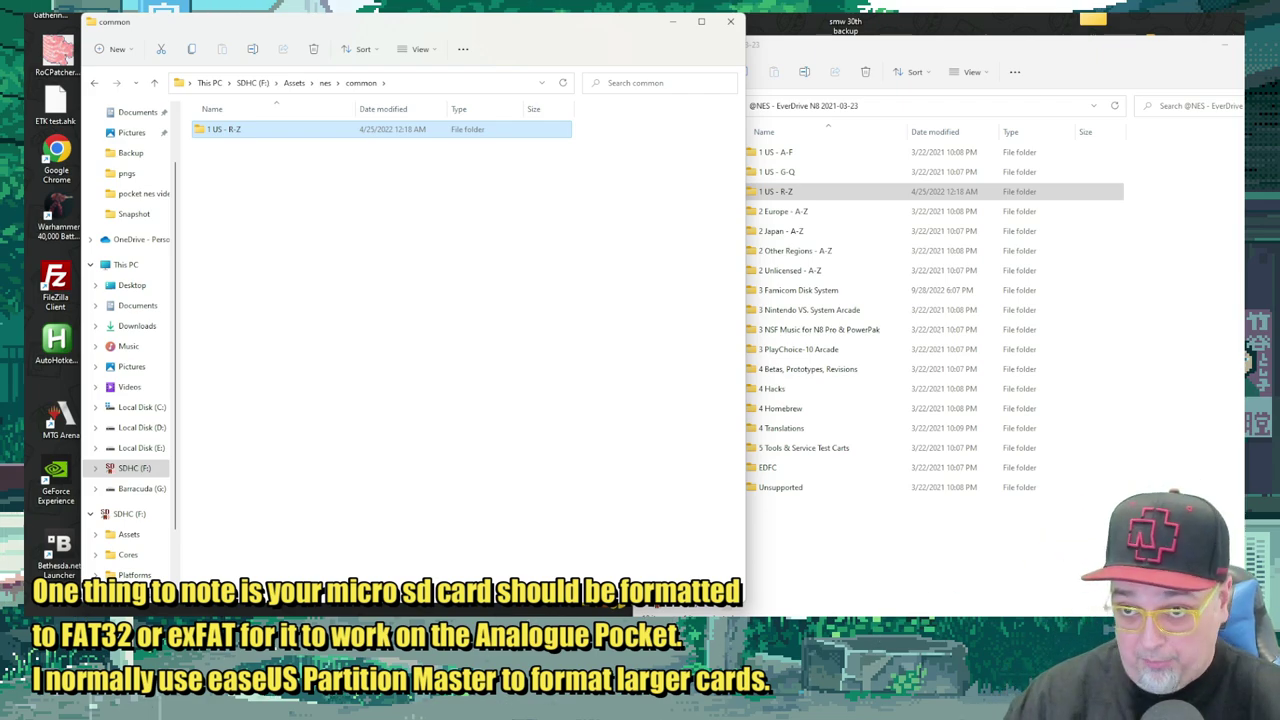
Step: Return to the SD card root and check the gba common folder inside Assets for its BIOS file
{"action": "left_click", "coordinate": [252, 83]}
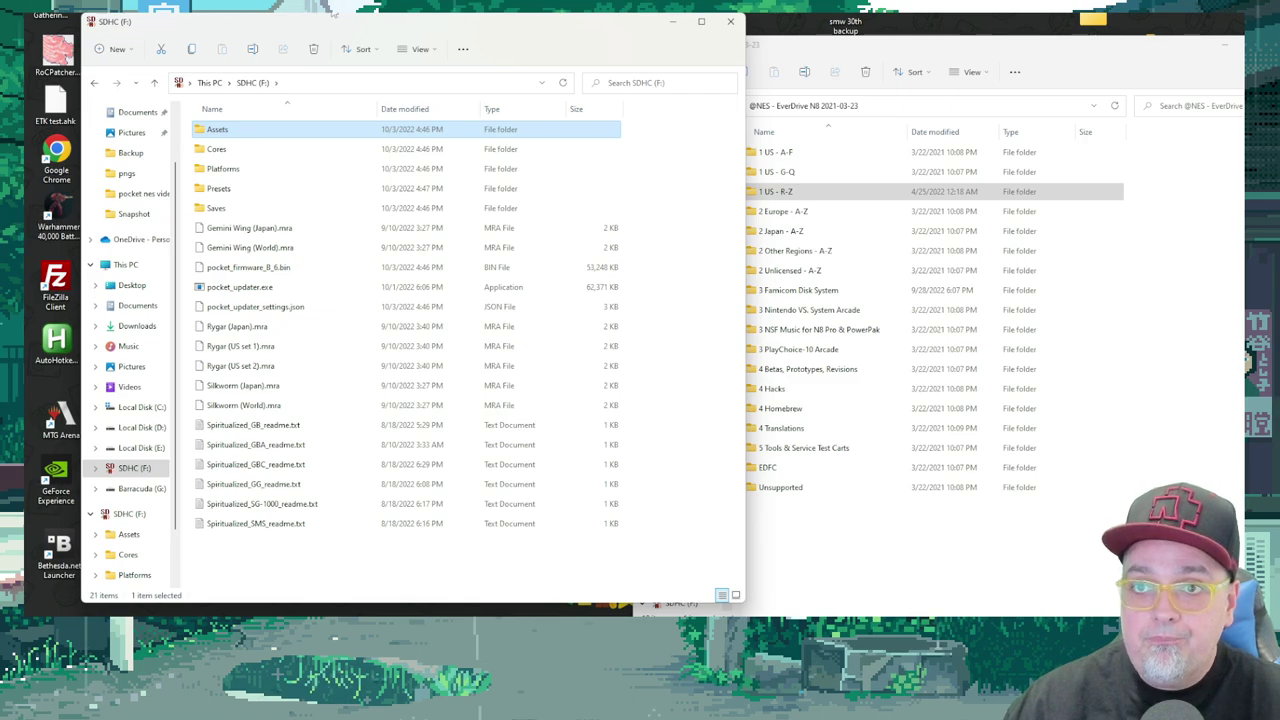
{"action": "left_click_drag", "start_coordinate": [341, 23], "coordinate": [565, 28]}
{"action": "double_click", "coordinate": [443, 134]}
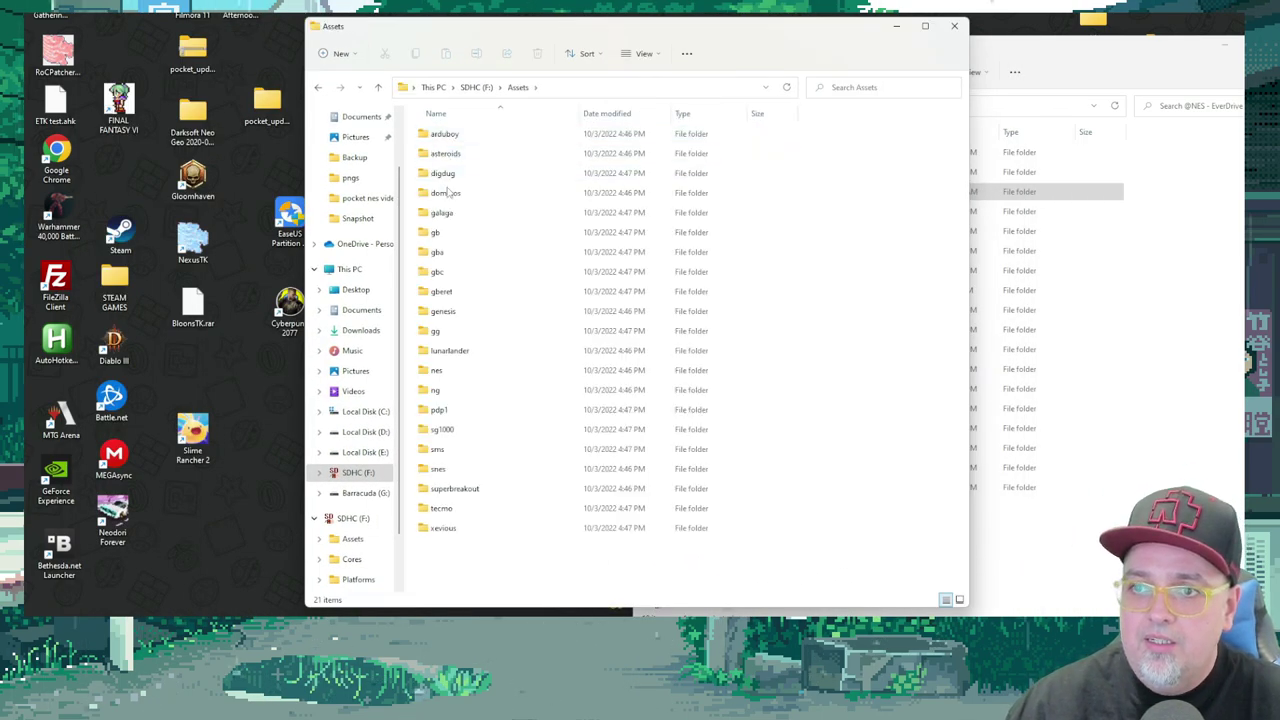
{"action": "double_click", "coordinate": [441, 252]}
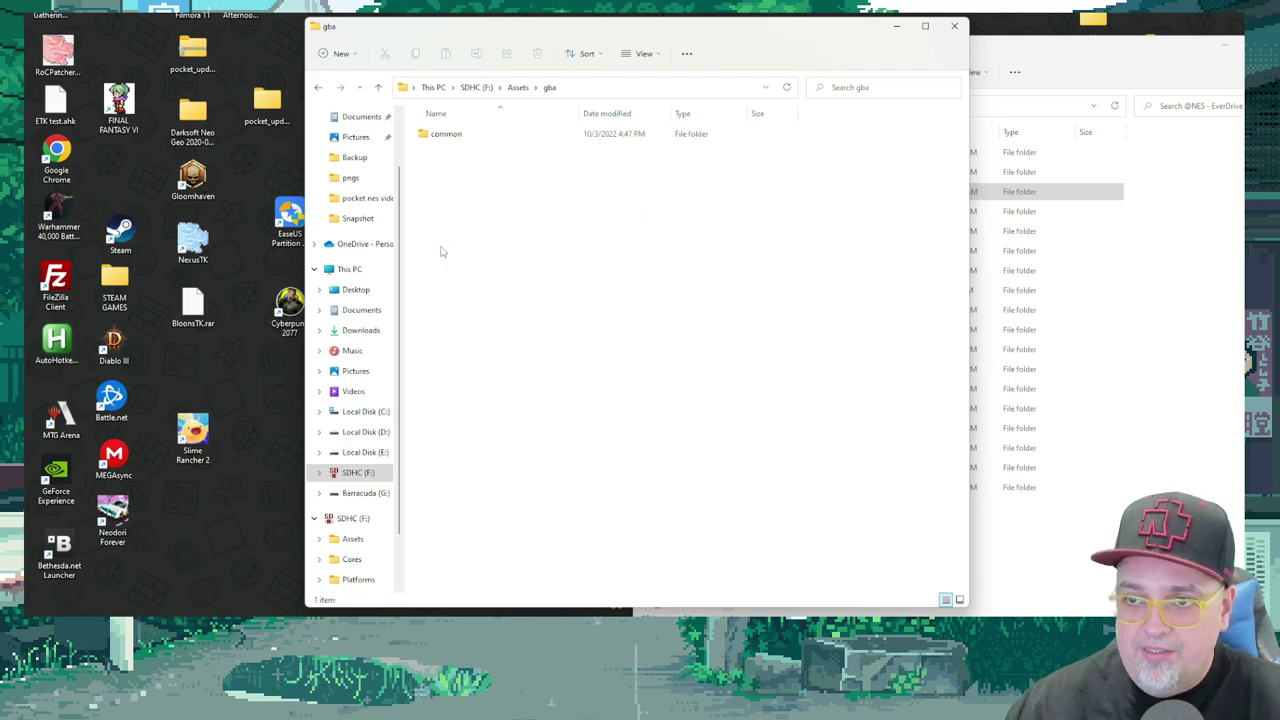
{"action": "double_click", "coordinate": [468, 137]}
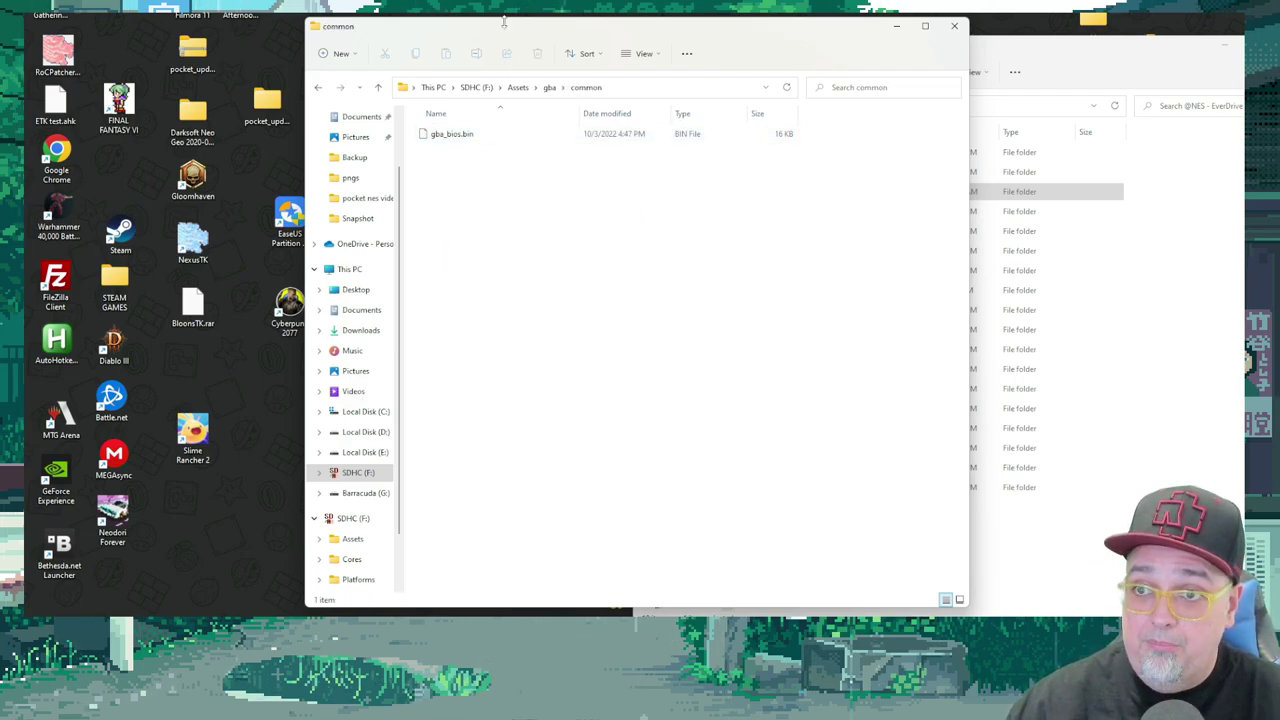
{"action": "left_click_drag", "start_coordinate": [456, 30], "coordinate": [494, 30]}
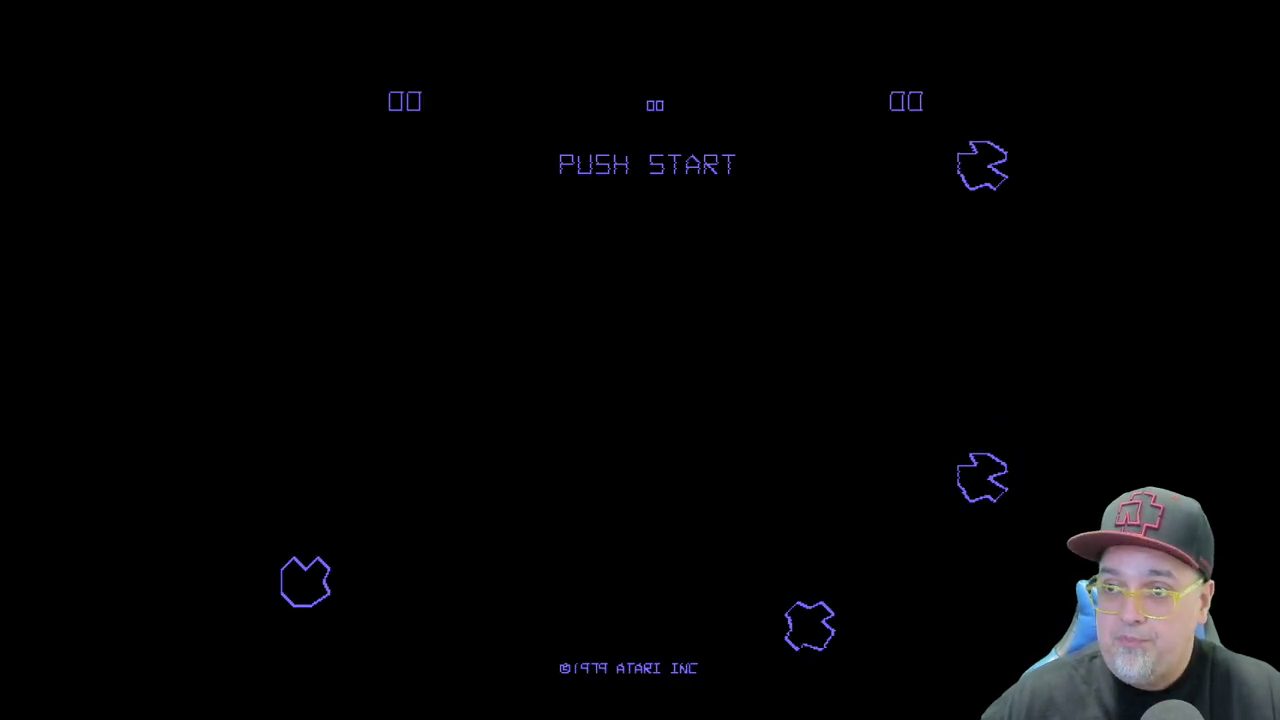
{"action": "key", "text": "Return"}
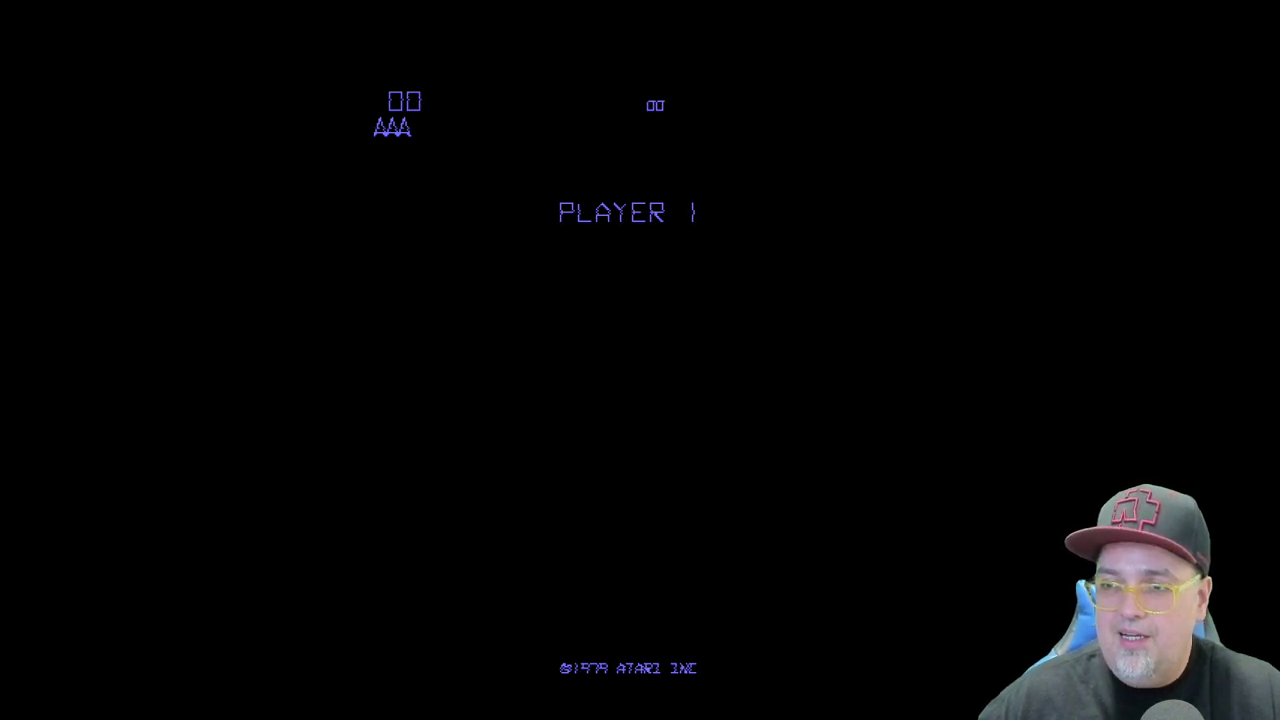
{"action": "key", "text": "Up"}
{"action": "key", "text": "Left"}
{"action": "key", "text": "space"}
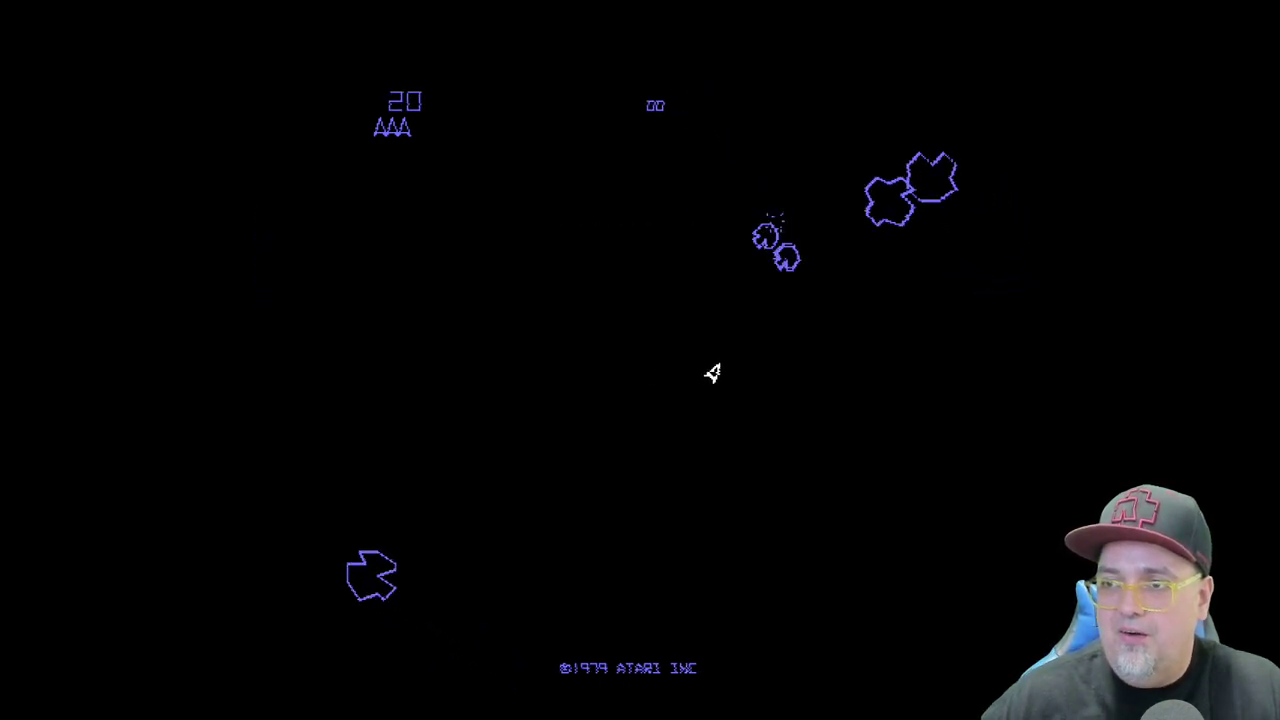
{"action": "key", "text": "Right"}
{"action": "key", "text": "space"}
{"action": "key", "text": "space"}
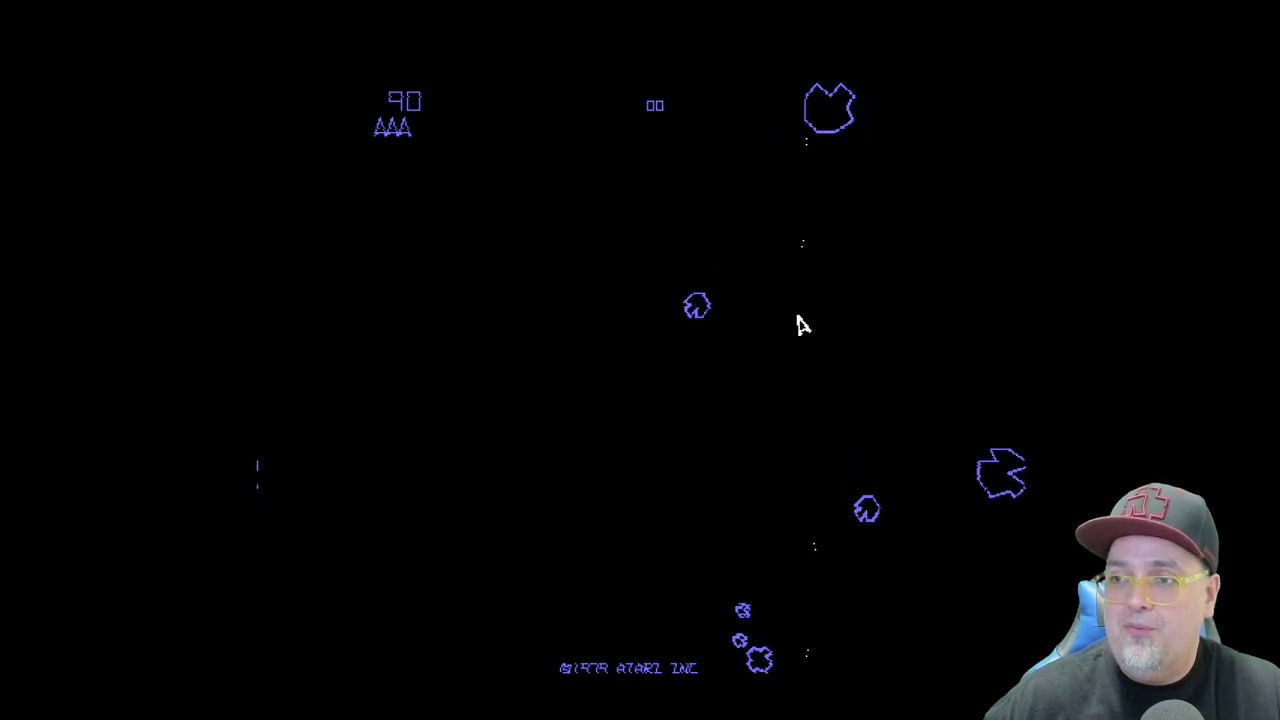
{"action": "key", "text": "space"}
{"action": "key", "text": "Up"}
{"action": "key", "text": "Left"}
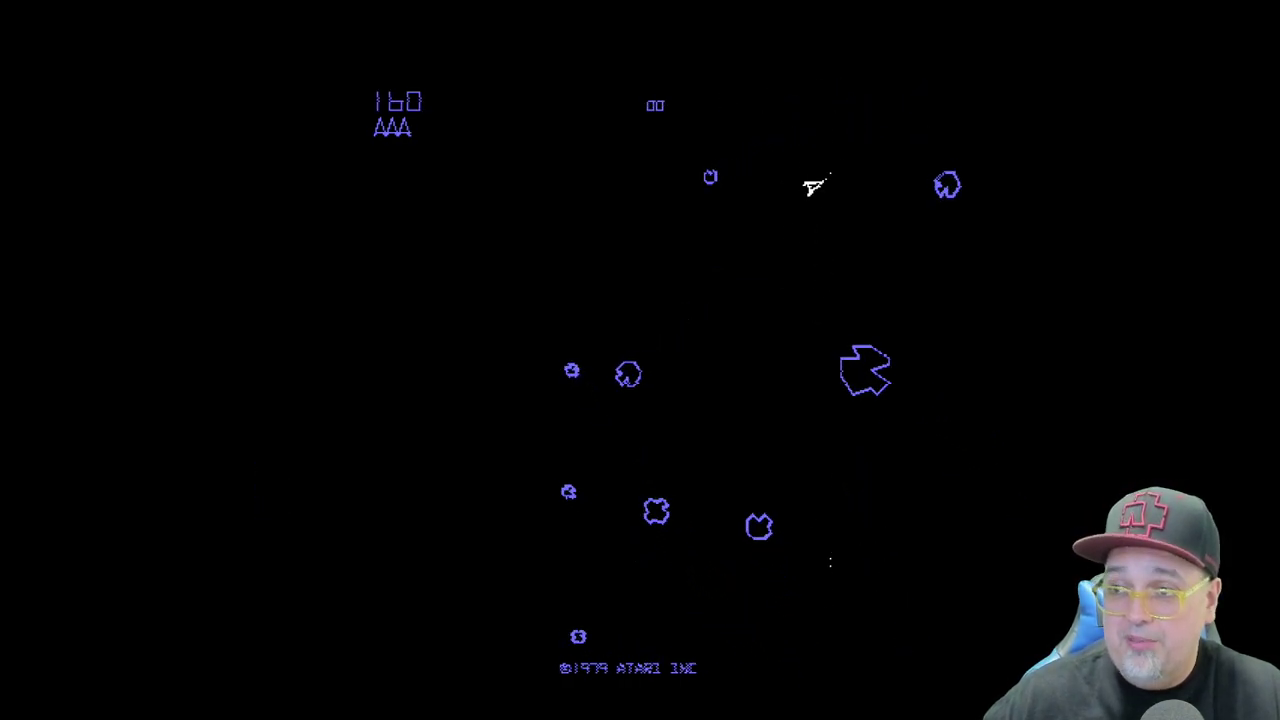
{"action": "key", "text": "Right"}
{"action": "key", "text": "space"}
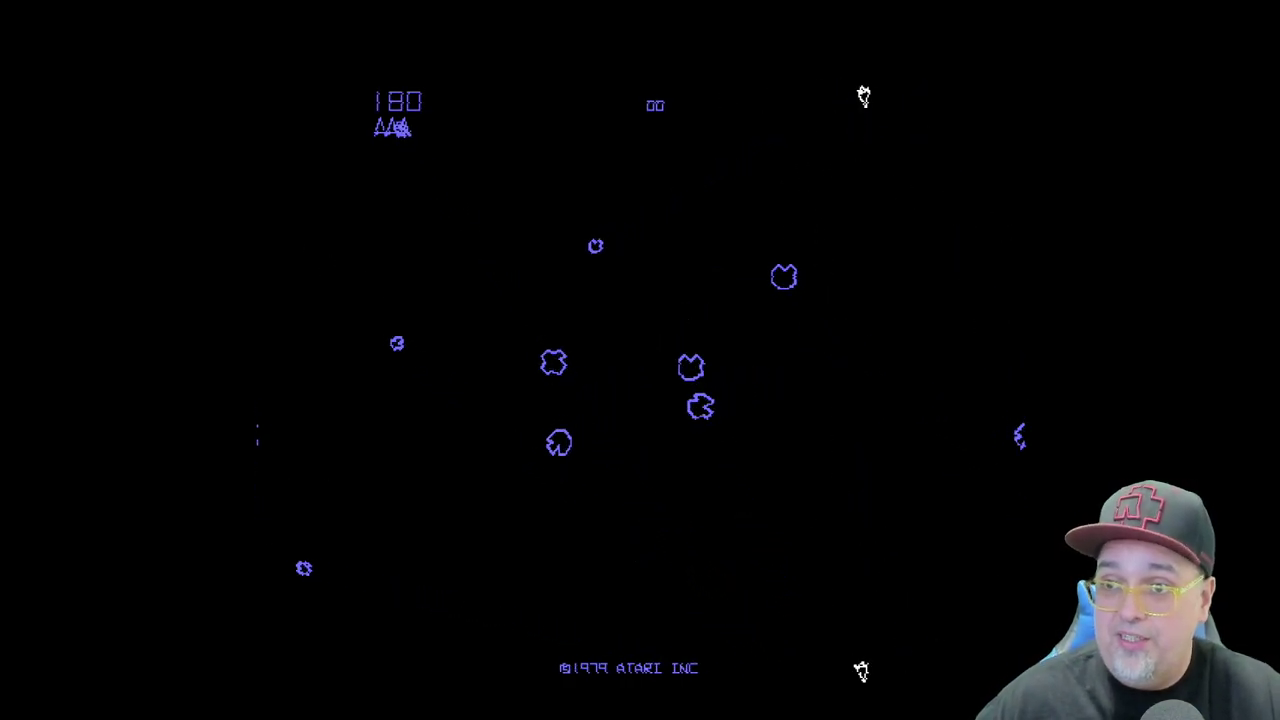
{"action": "key", "text": "Left"}
{"action": "key", "text": "space"}
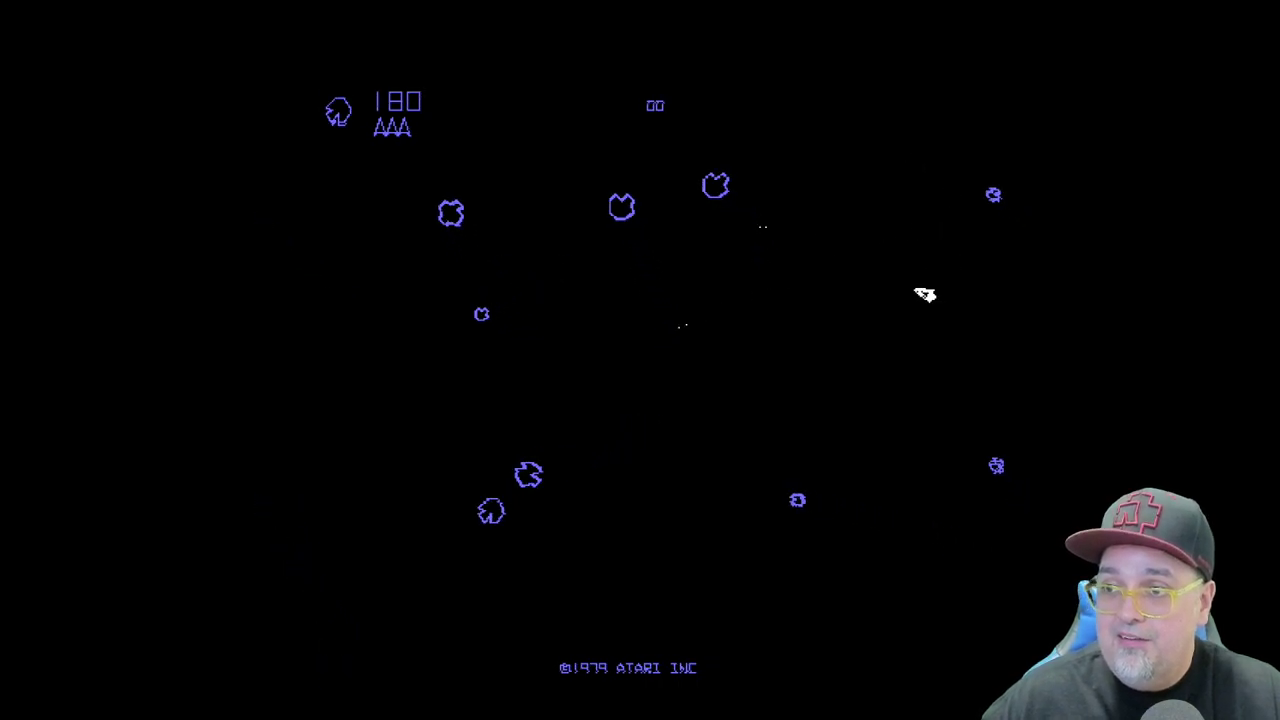
{"action": "key", "text": "Up"}
{"action": "key", "text": "space"}
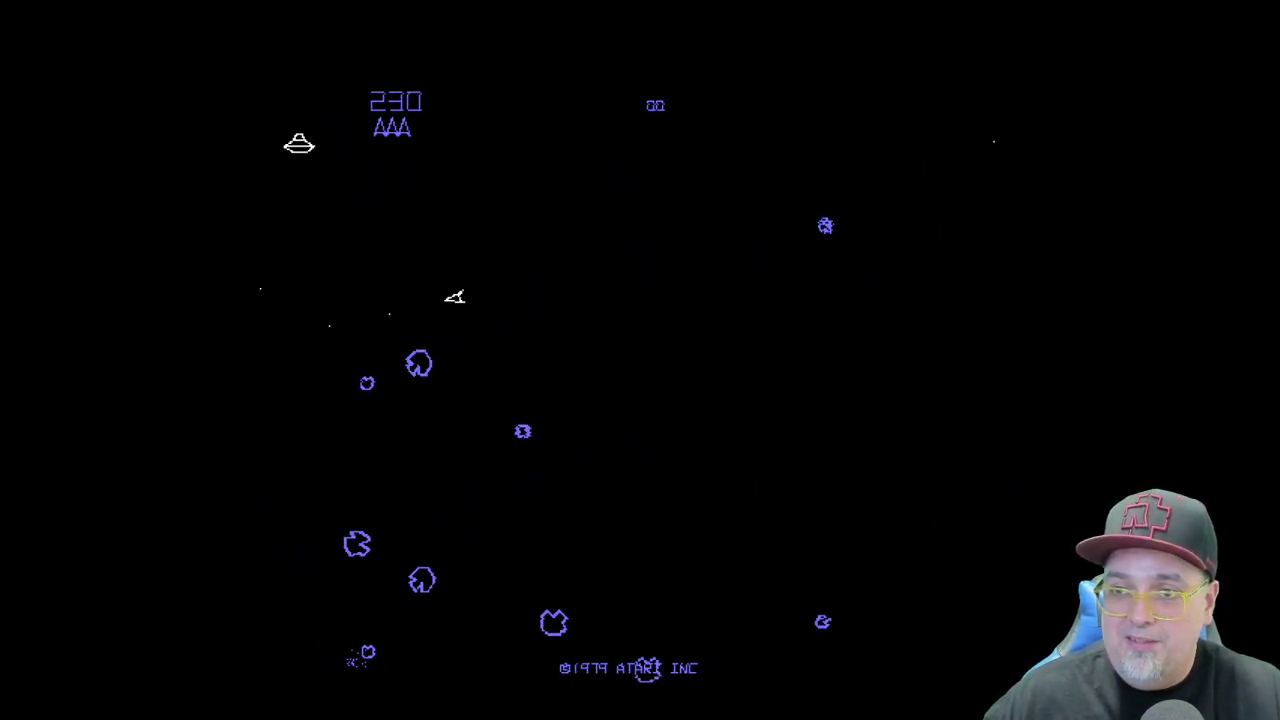
{"action": "key", "text": "Right"}
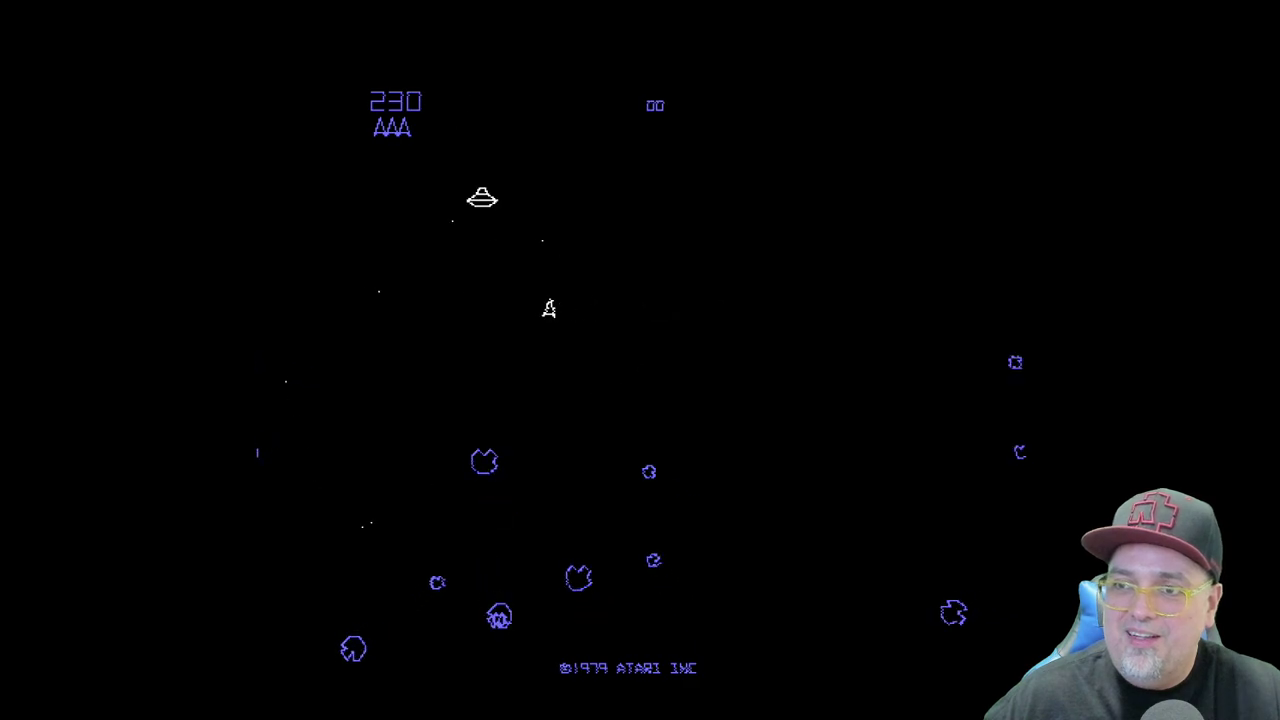
{"action": "key", "text": "ctrl"}
{"action": "key", "text": "space"}
{"action": "key", "text": "Left"}
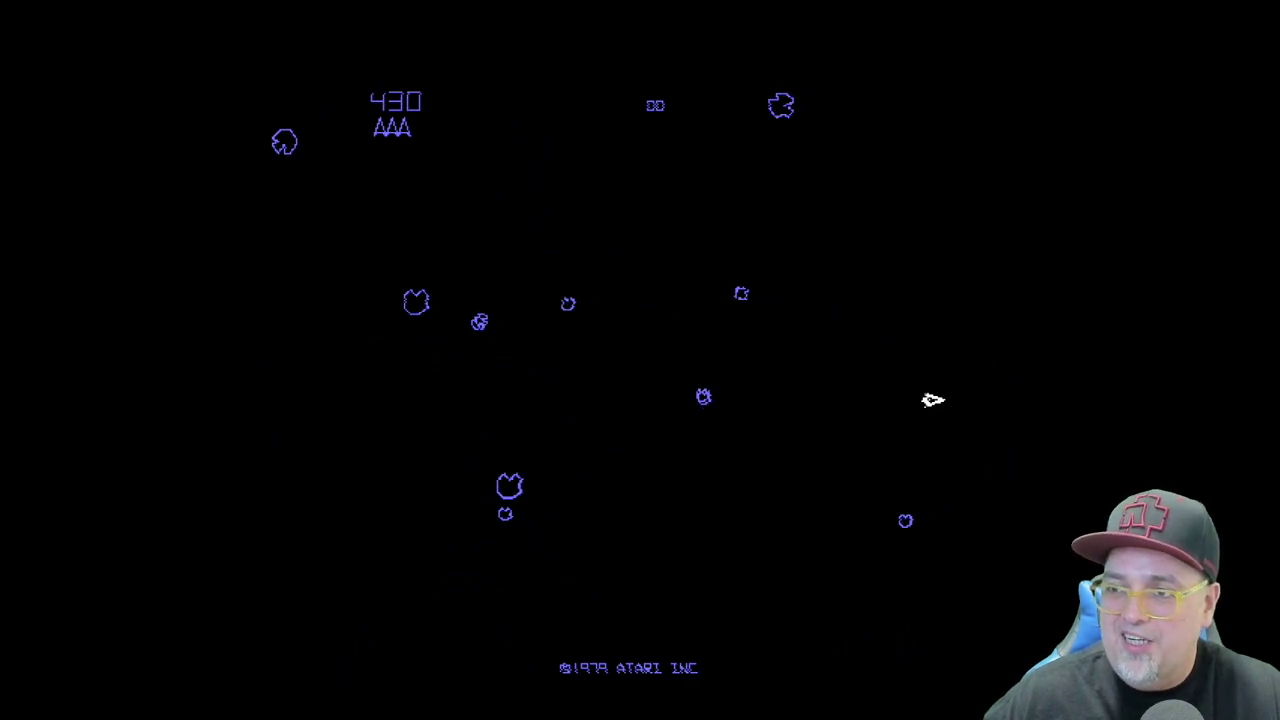
{"action": "key", "text": "ctrl"}
{"action": "key", "text": "space"}
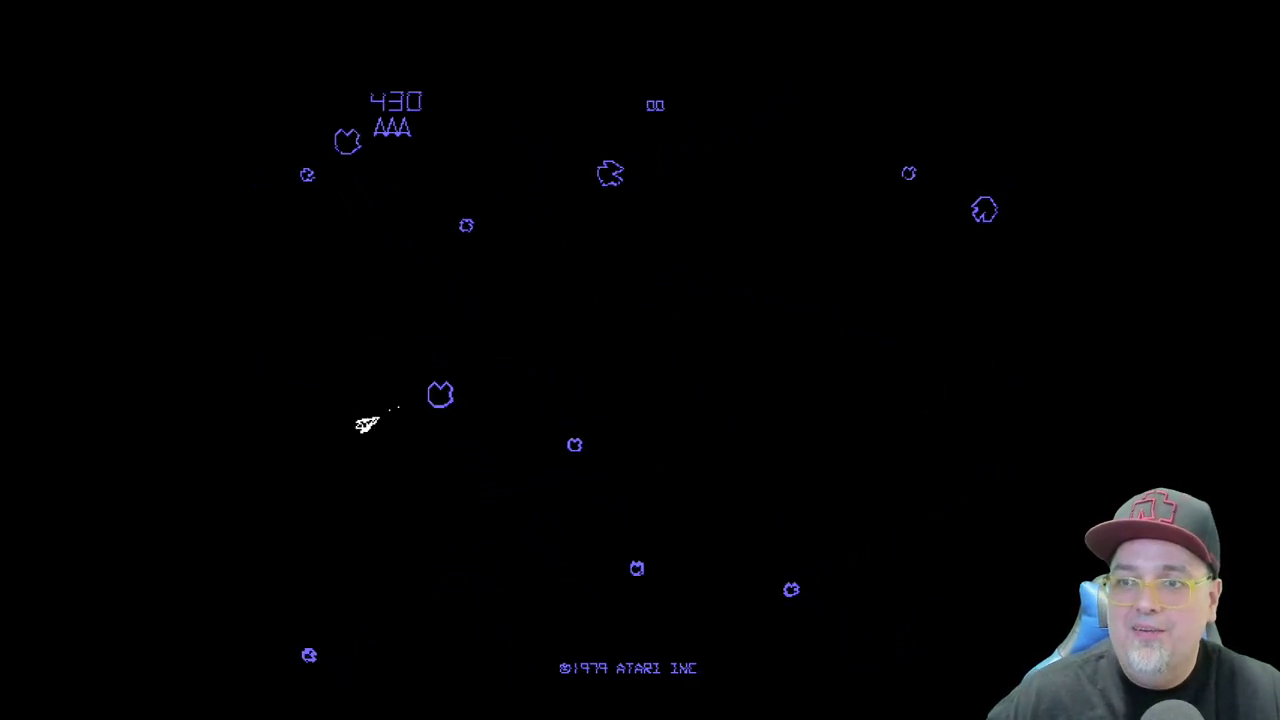
{"action": "key", "text": "ctrl"}
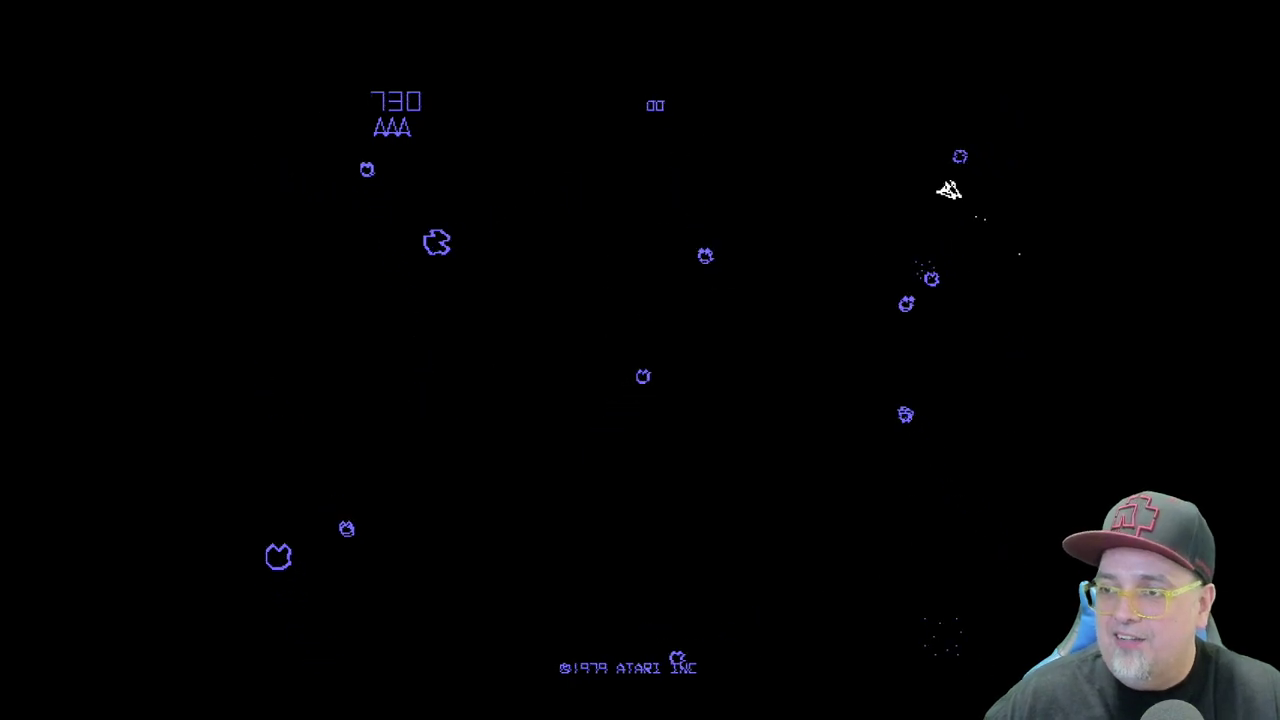
{"action": "key", "text": "space"}
{"action": "key", "text": "Left"}
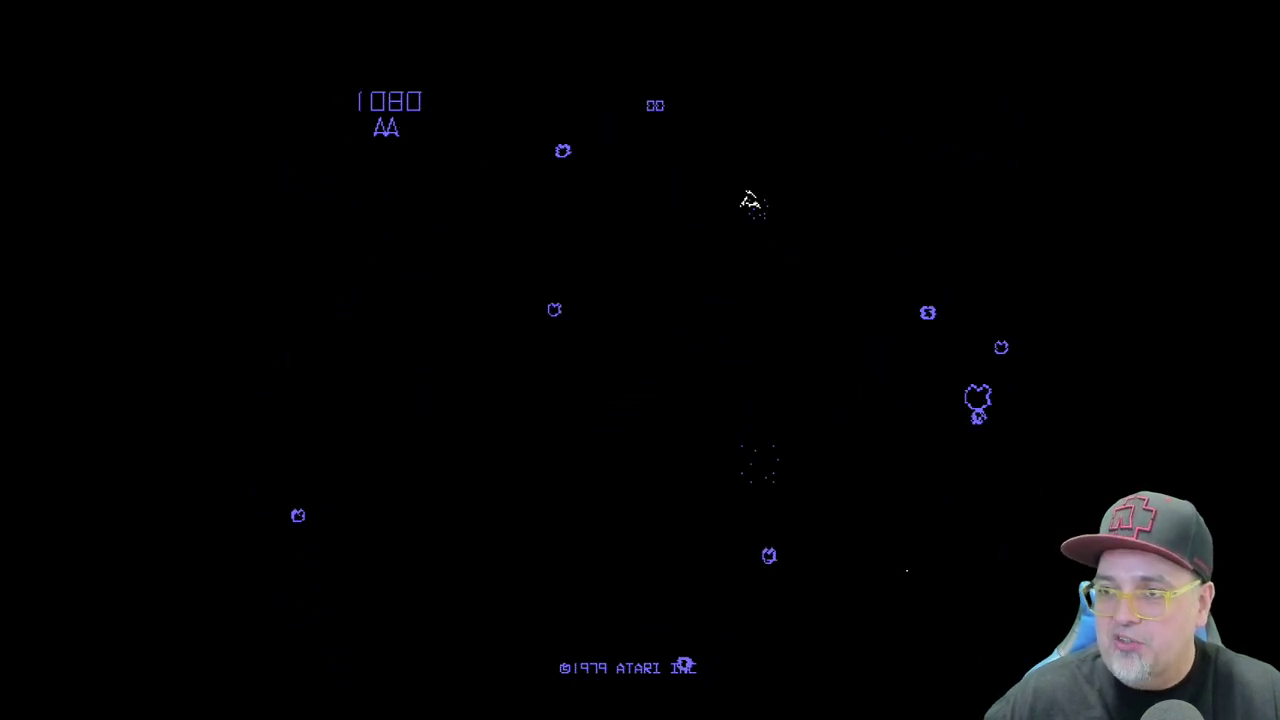
Step: Open the Analogue Pocket's system menu and quit the running Asteroids core
{"action": "key", "text": "Escape"}
{"action": "key", "text": "Up"}
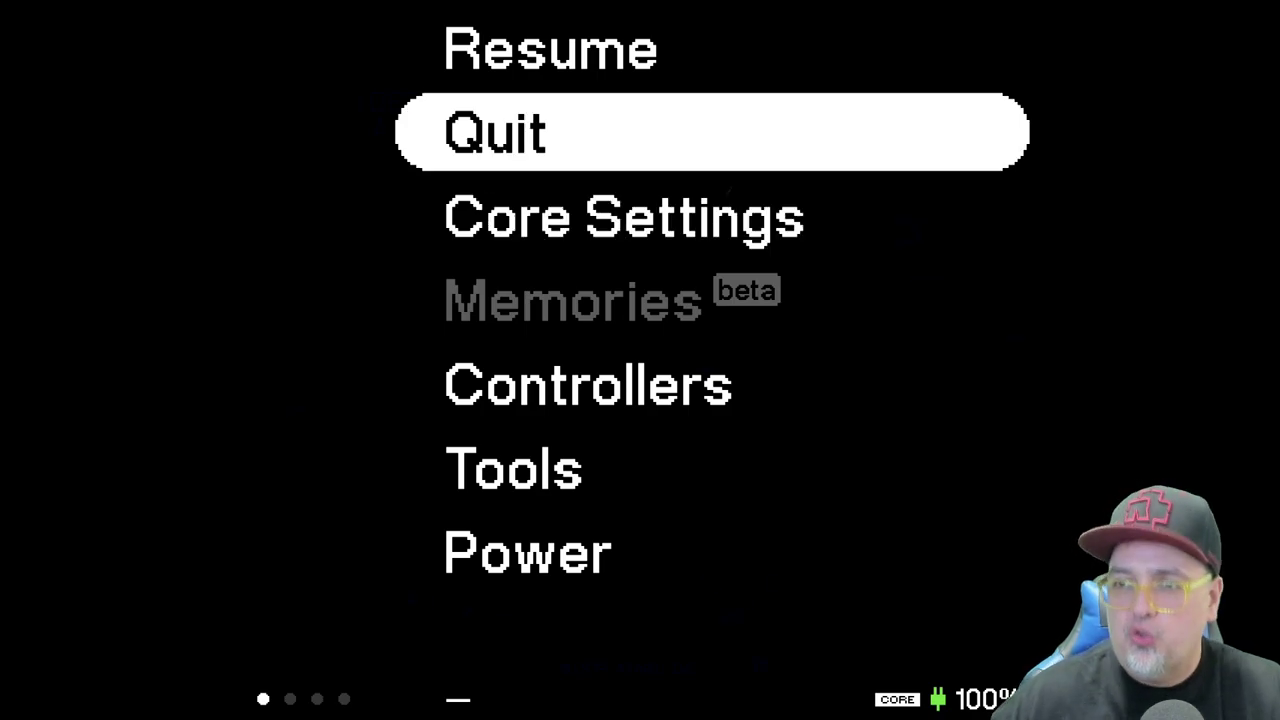
{"action": "key", "text": "Return"}
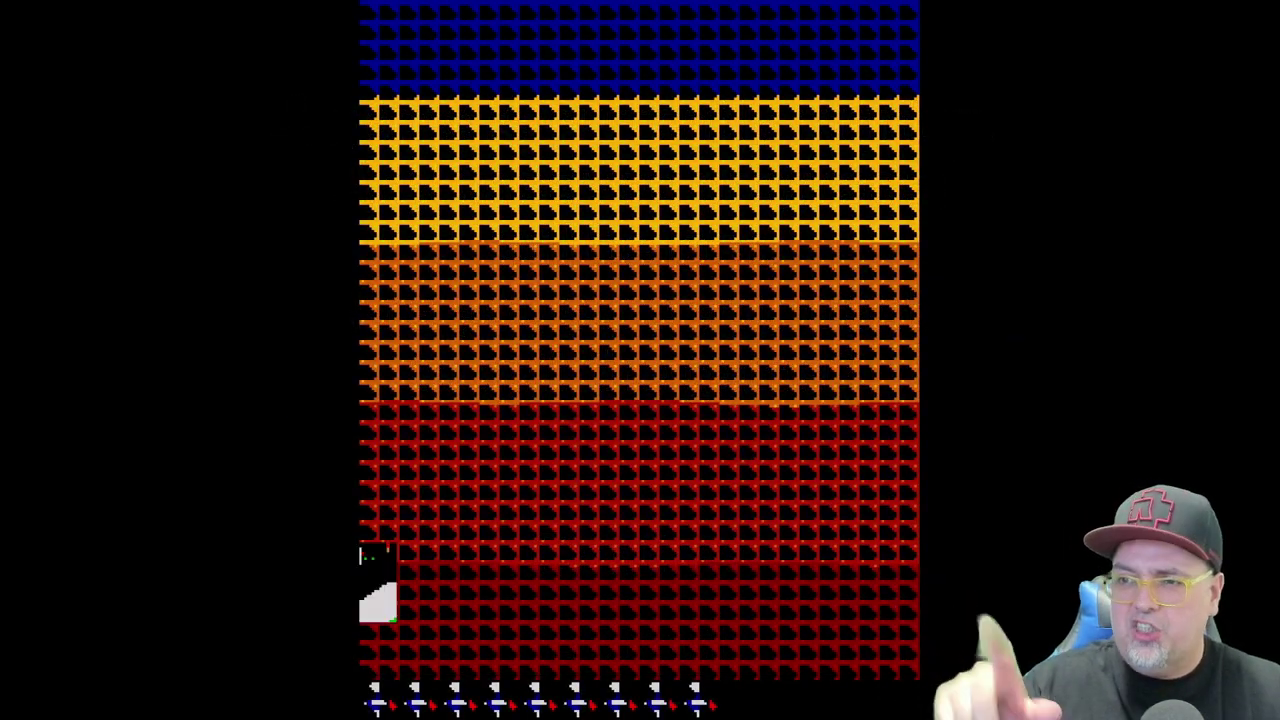